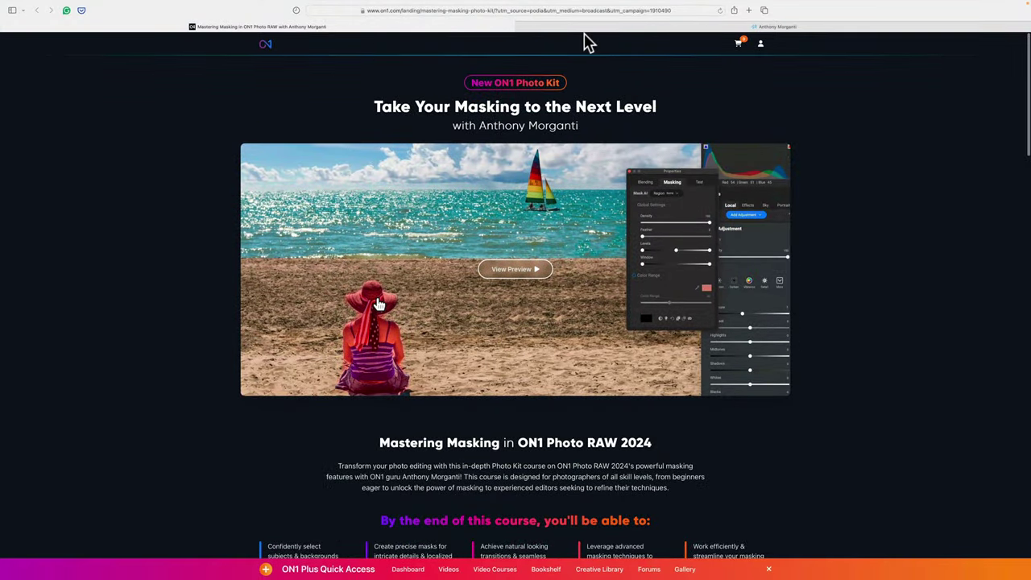
{"action": "left_click", "coordinate": [585, 25]}
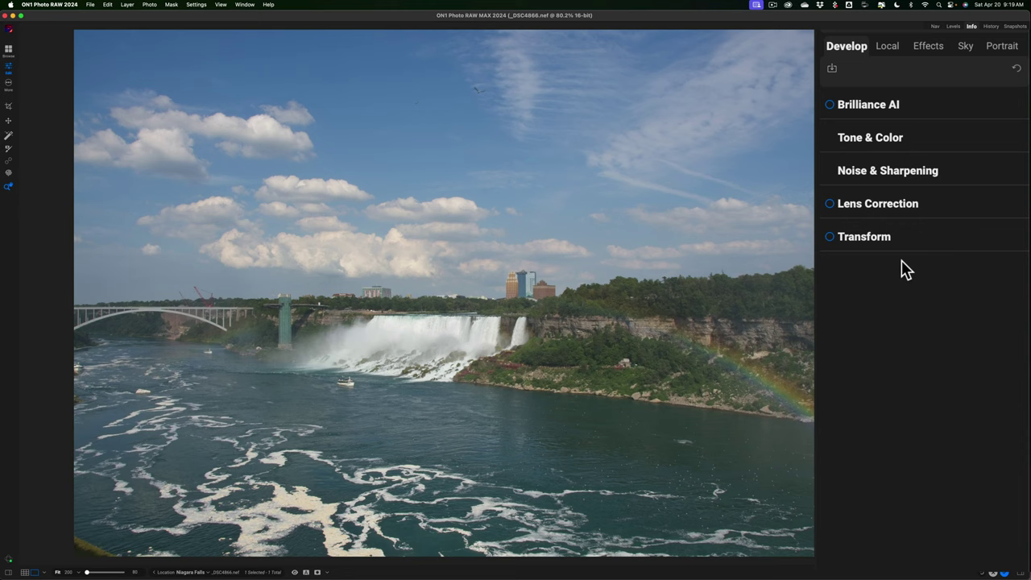
- Turn on Lens Correction for the photo and briefly review the Tone & Color settings
{"action": "left_click", "coordinate": [829, 203]}
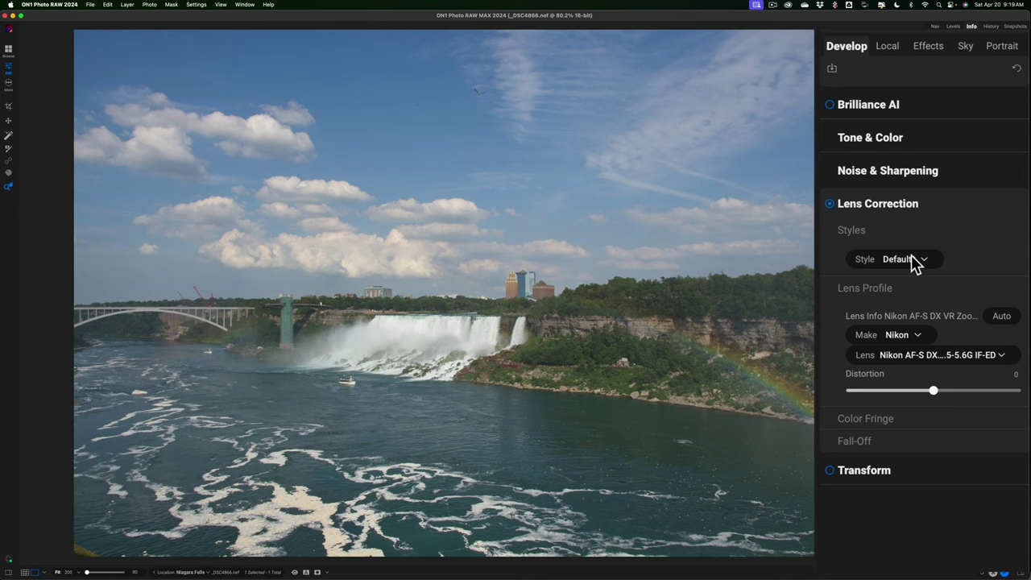
{"action": "left_click", "coordinate": [870, 138]}
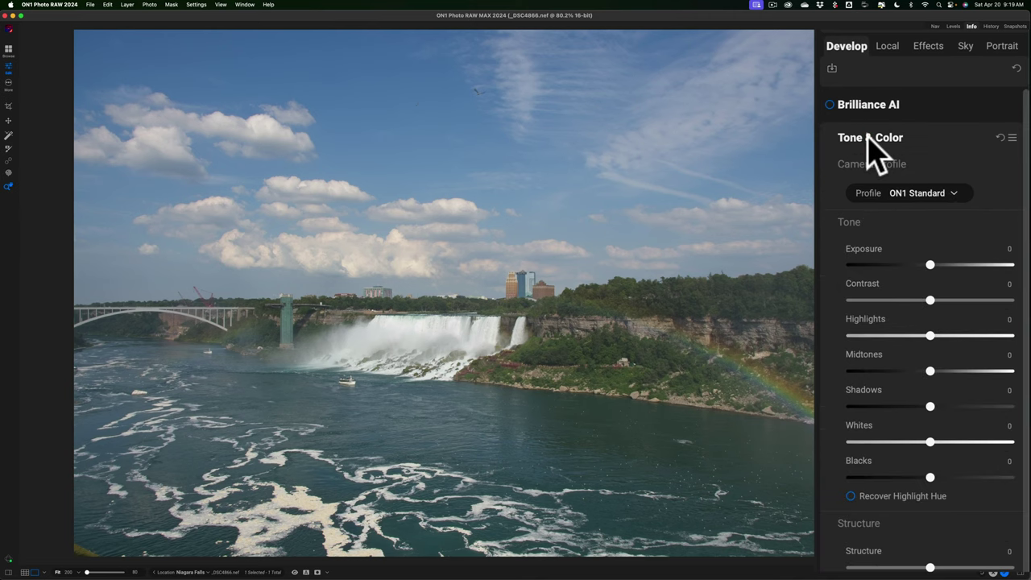
{"action": "left_click", "coordinate": [870, 141]}
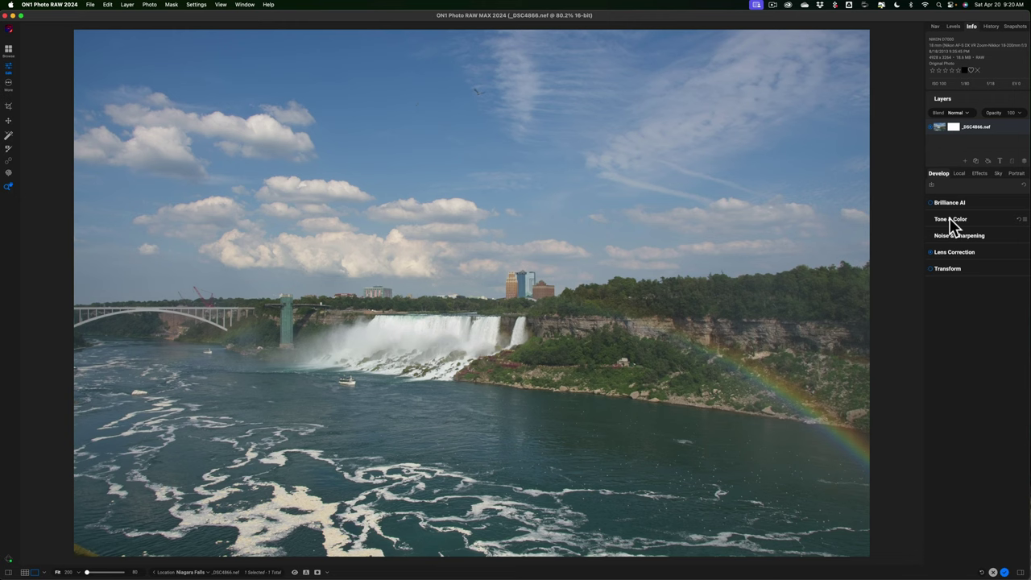
- Add a local adjustment, paint in its mask on the Sky region with Mask AI, and reset its Exposure to 0
{"action": "left_click", "coordinate": [959, 173]}
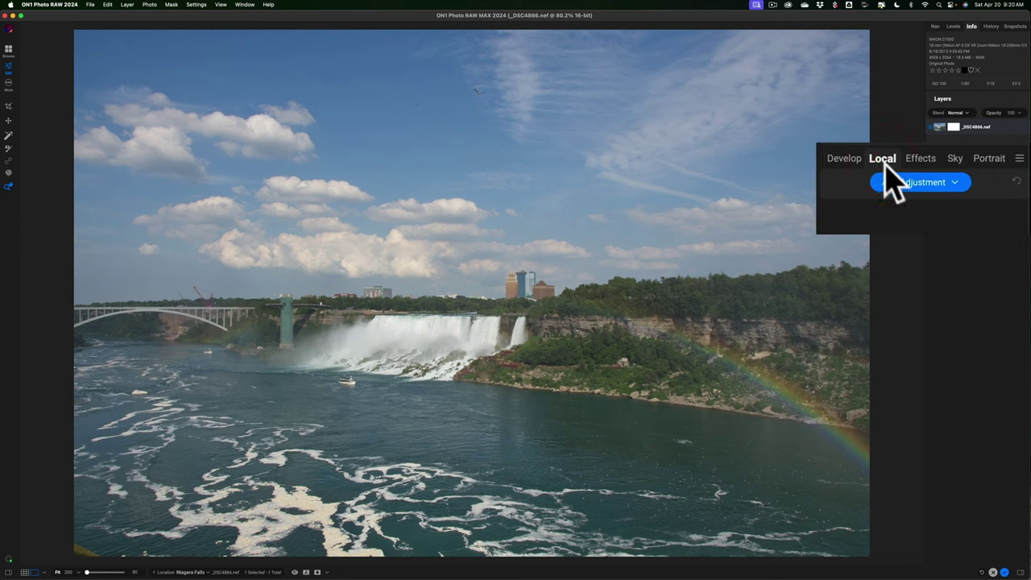
{"action": "left_click", "coordinate": [973, 184]}
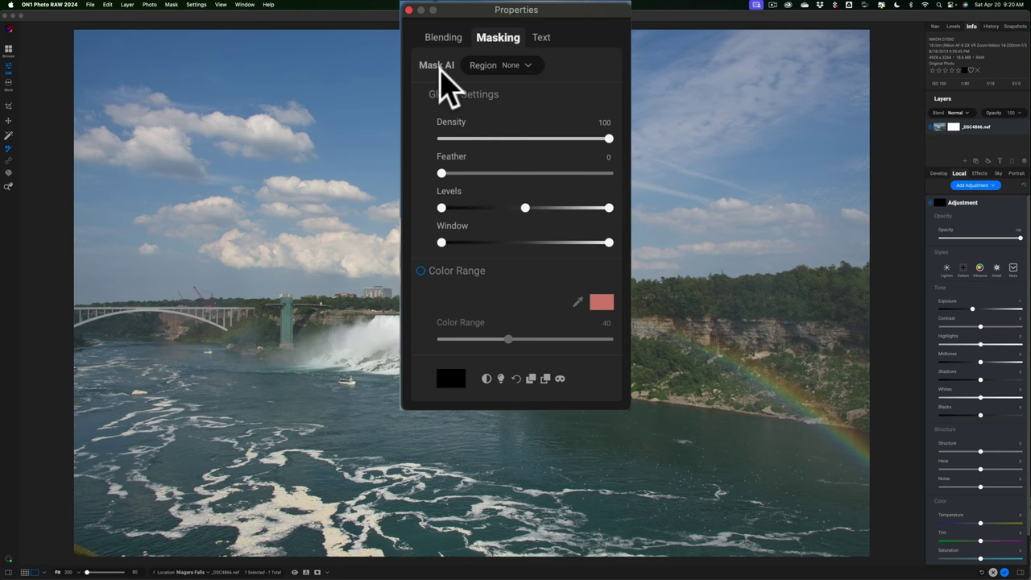
{"action": "left_click", "coordinate": [529, 66]}
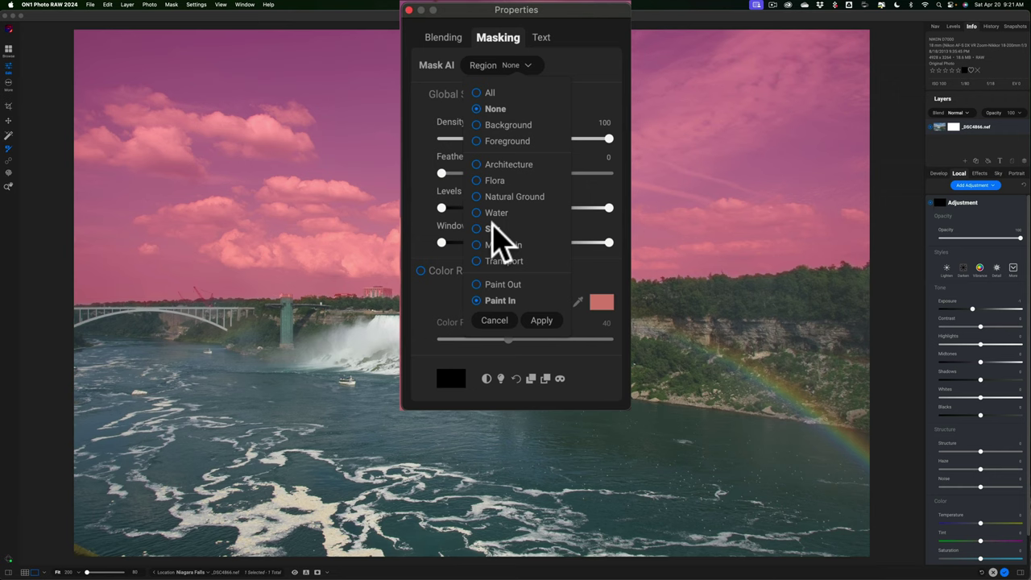
{"action": "left_click", "coordinate": [488, 229]}
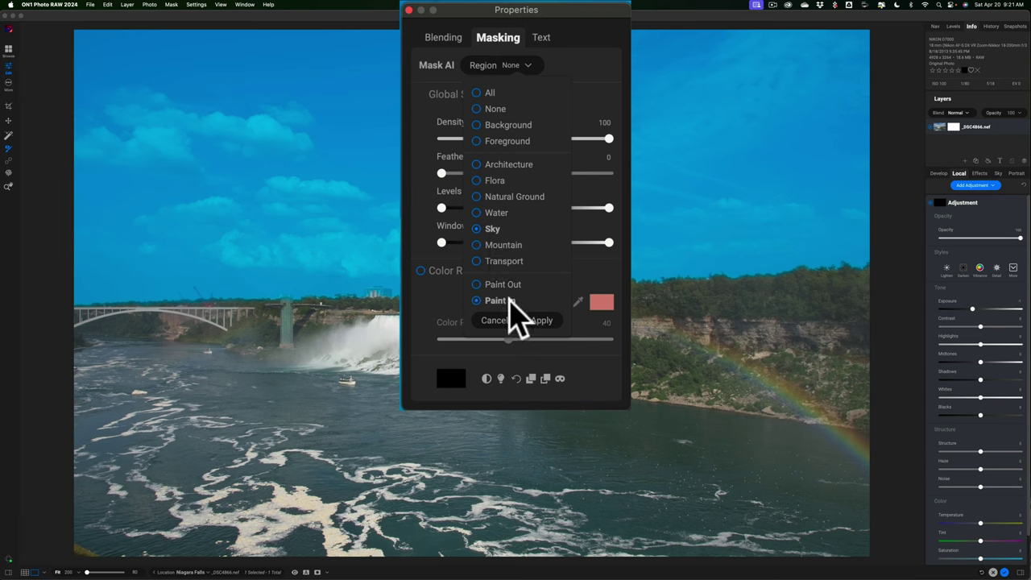
{"action": "left_click", "coordinate": [541, 320]}
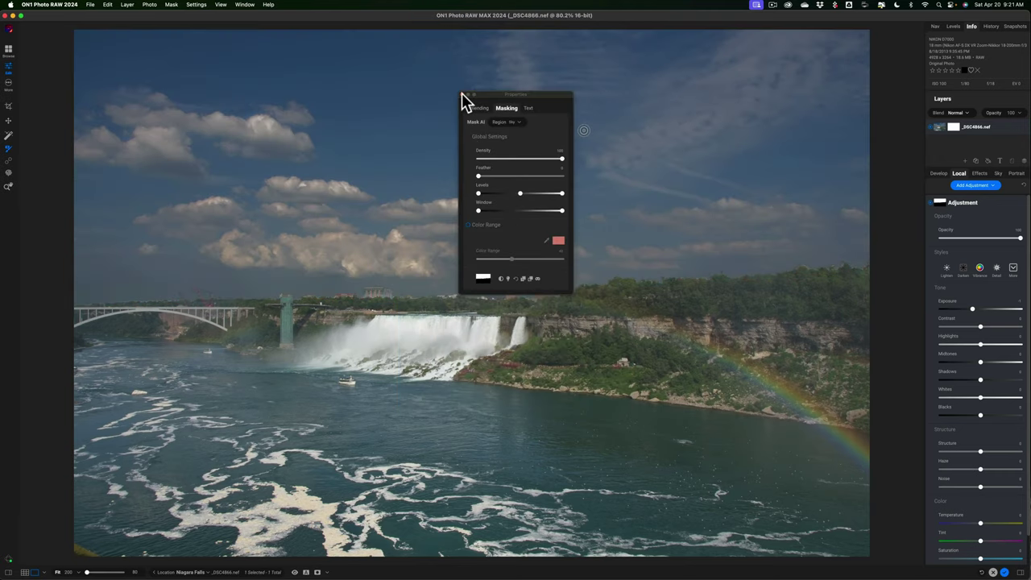
{"action": "left_click", "coordinate": [464, 95]}
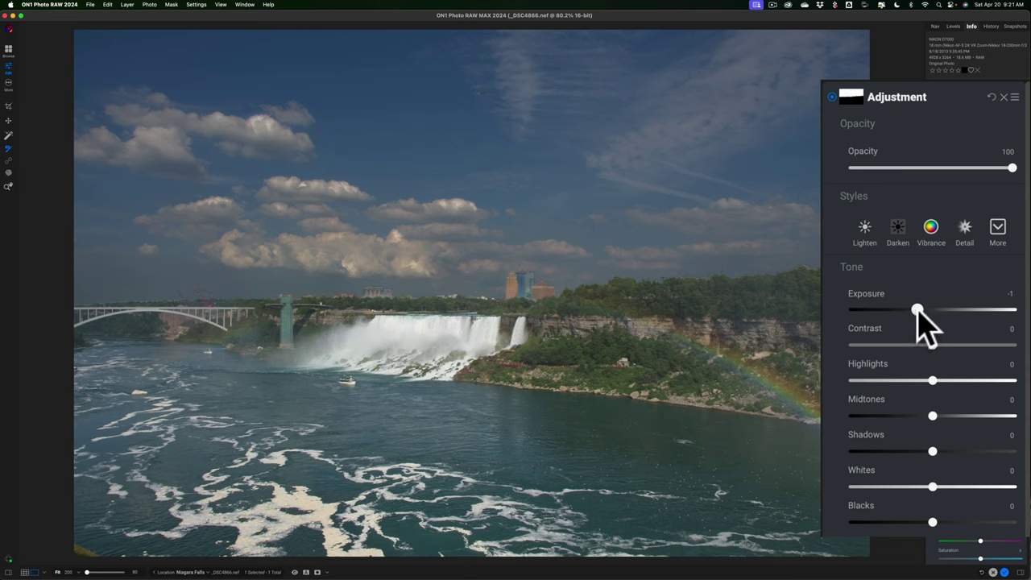
{"action": "double_click", "coordinate": [869, 294]}
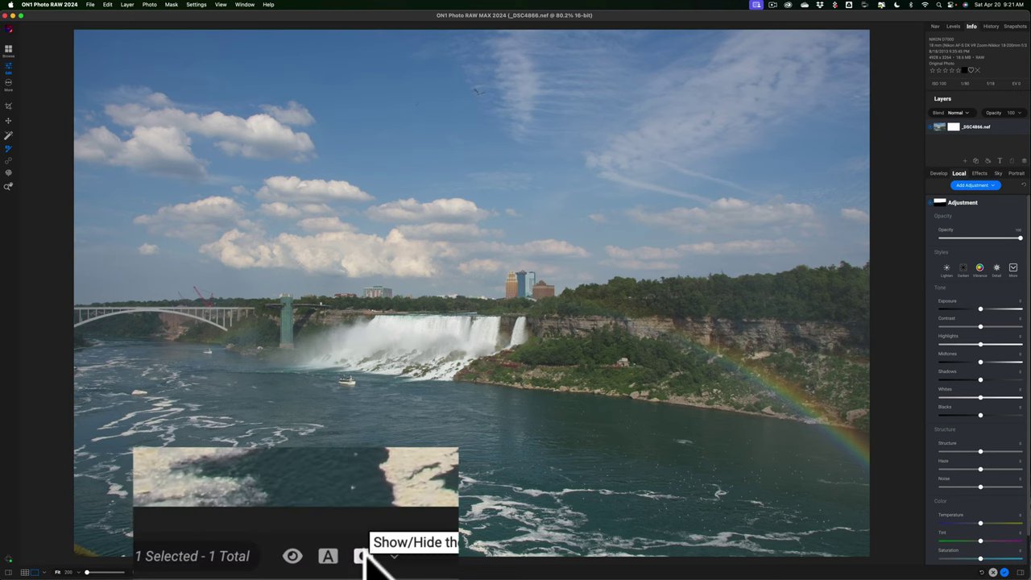
- Display the sky mask, inspect it in Grayscale view, and return to the Red Overlay view
{"action": "left_click", "coordinate": [364, 555]}
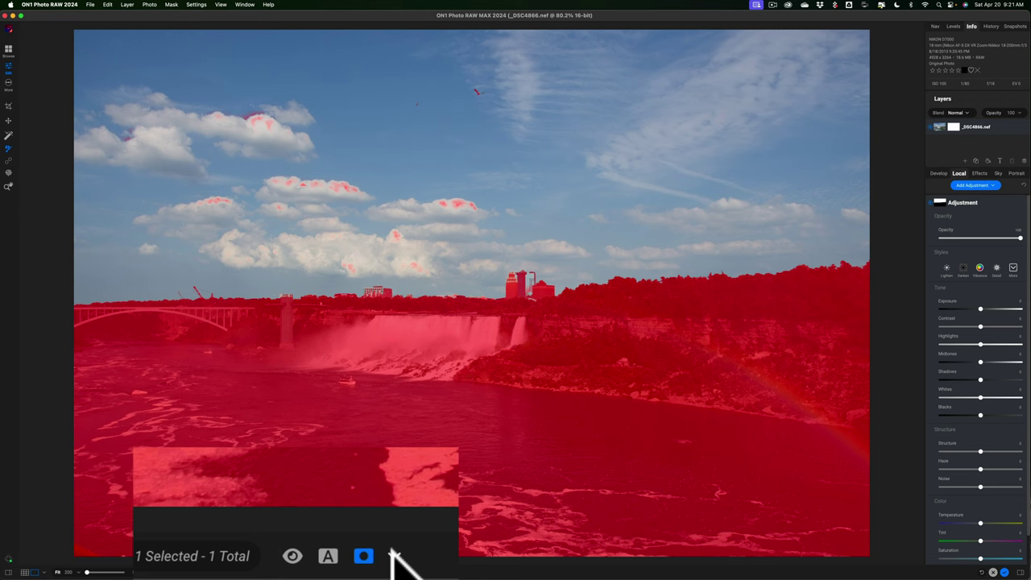
{"action": "left_click", "coordinate": [393, 554]}
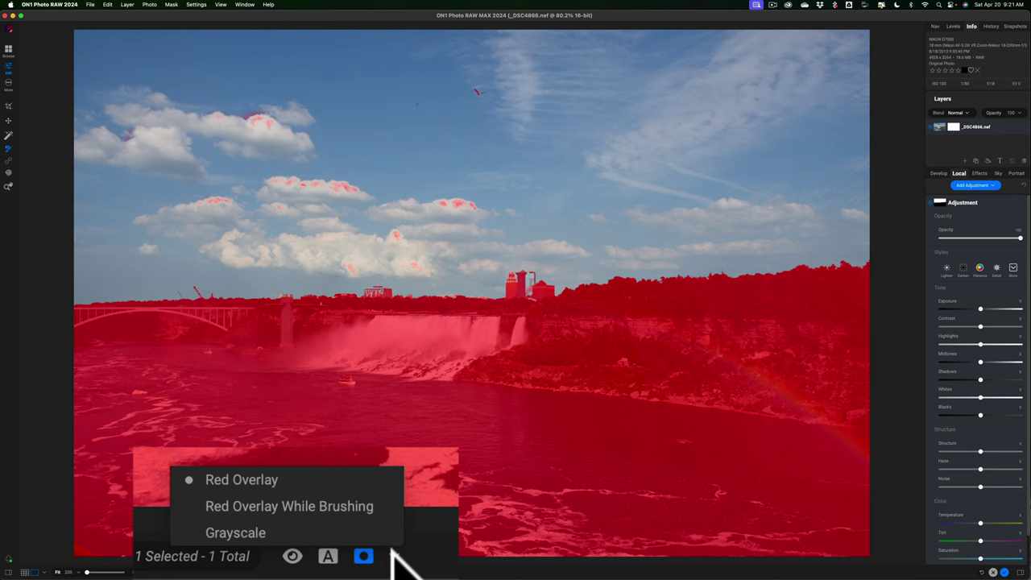
{"action": "left_click", "coordinate": [258, 530]}
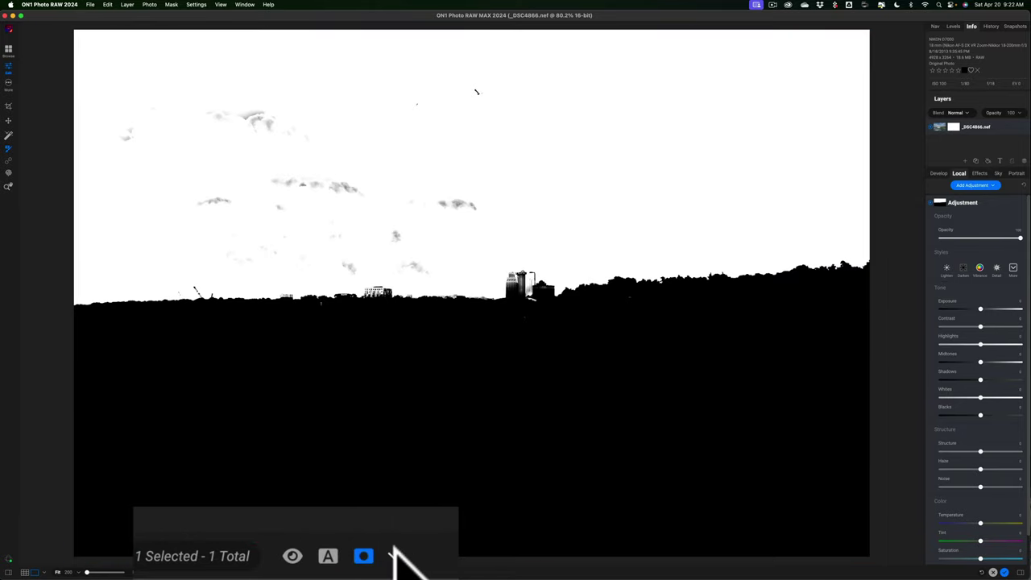
{"action": "left_click", "coordinate": [395, 555]}
{"action": "left_click", "coordinate": [266, 479]}
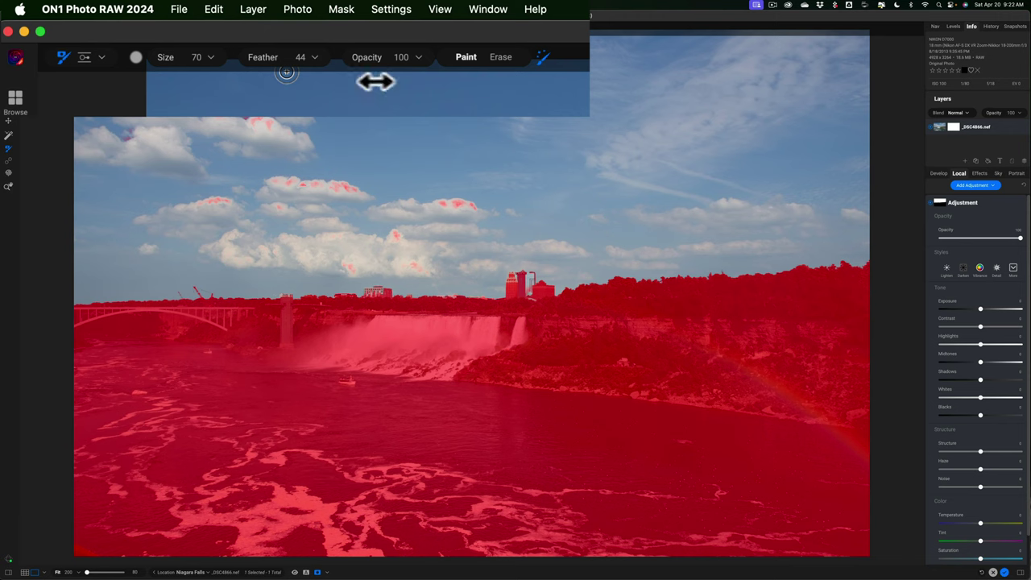
- Paint the missed cloud patches and the bird into the sky mask with an enlarged brush, and hide the mask overlay
{"action": "left_click", "coordinate": [505, 58]}
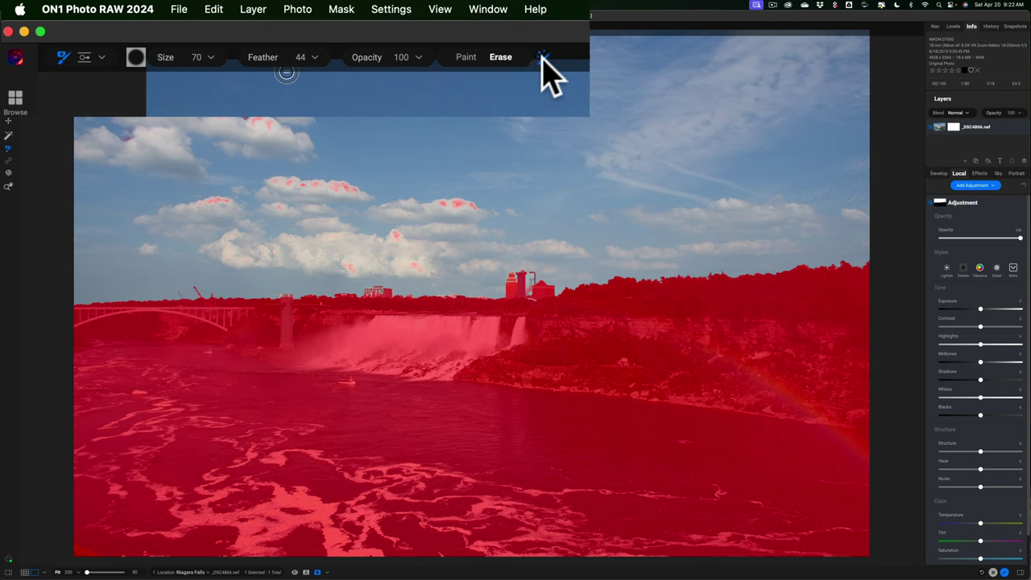
{"action": "left_click", "coordinate": [543, 57]}
{"action": "left_click", "coordinate": [468, 57]}
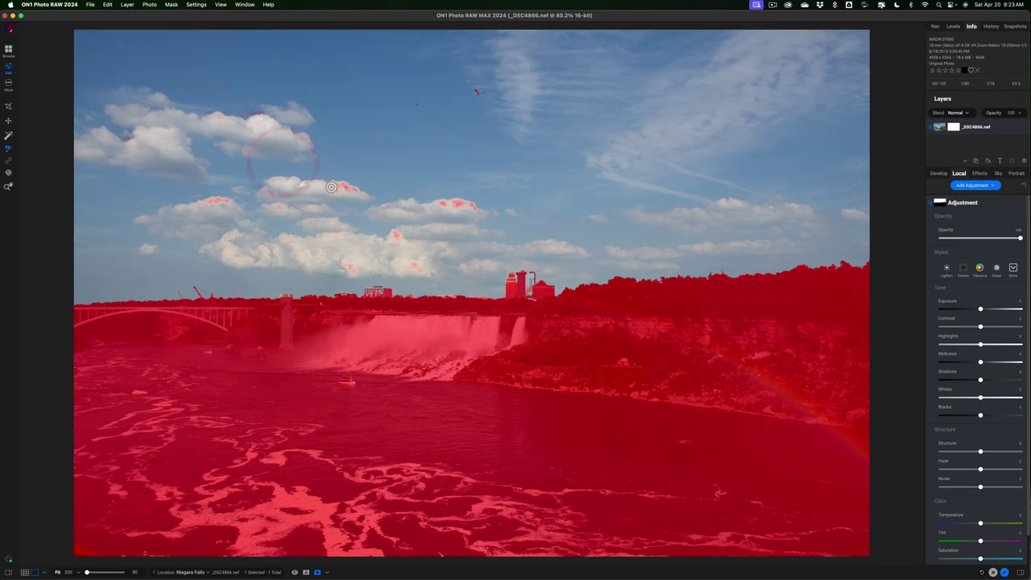
{"action": "key", "text": "bracketright"}
{"action": "mouse_move", "coordinate": [331, 187]}
{"action": "left_mouse_down"}
{"action": "mouse_move", "coordinate": [495, 209]}
{"action": "mouse_move", "coordinate": [390, 233]}
{"action": "mouse_move", "coordinate": [421, 261]}
{"action": "mouse_move", "coordinate": [336, 258]}
{"action": "mouse_move", "coordinate": [278, 238]}
{"action": "mouse_move", "coordinate": [221, 196]}
{"action": "mouse_move", "coordinate": [155, 211]}
{"action": "mouse_move", "coordinate": [163, 219]}
{"action": "mouse_move", "coordinate": [379, 219]}
{"action": "mouse_move", "coordinate": [354, 184]}
{"action": "mouse_move", "coordinate": [257, 142]}
{"action": "mouse_move", "coordinate": [244, 126]}
{"action": "mouse_move", "coordinate": [253, 115]}
{"action": "mouse_move", "coordinate": [186, 107]}
{"action": "left_mouse_up"}
{"action": "left_click", "coordinate": [566, 137]}
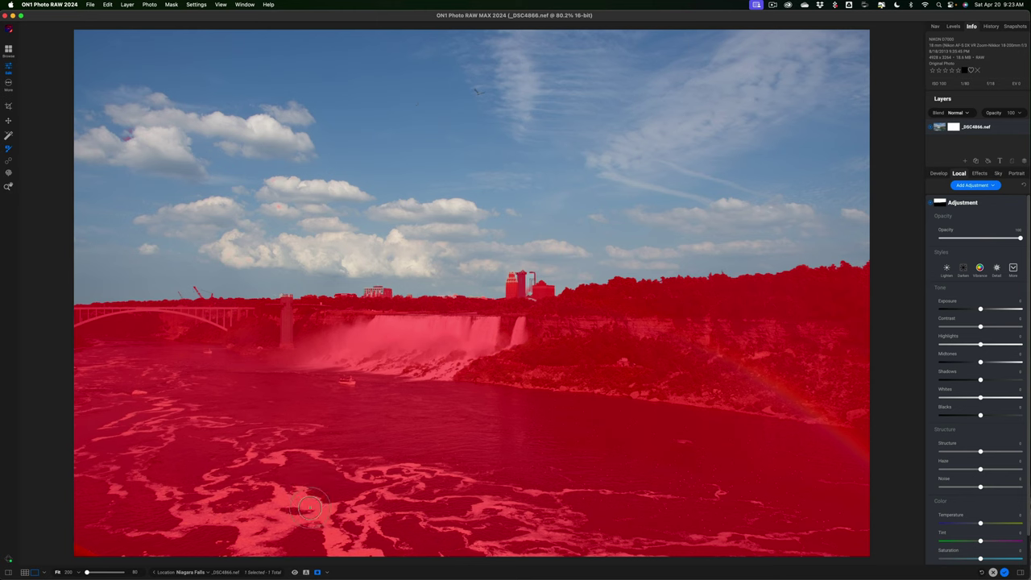
{"action": "left_click", "coordinate": [318, 572]}
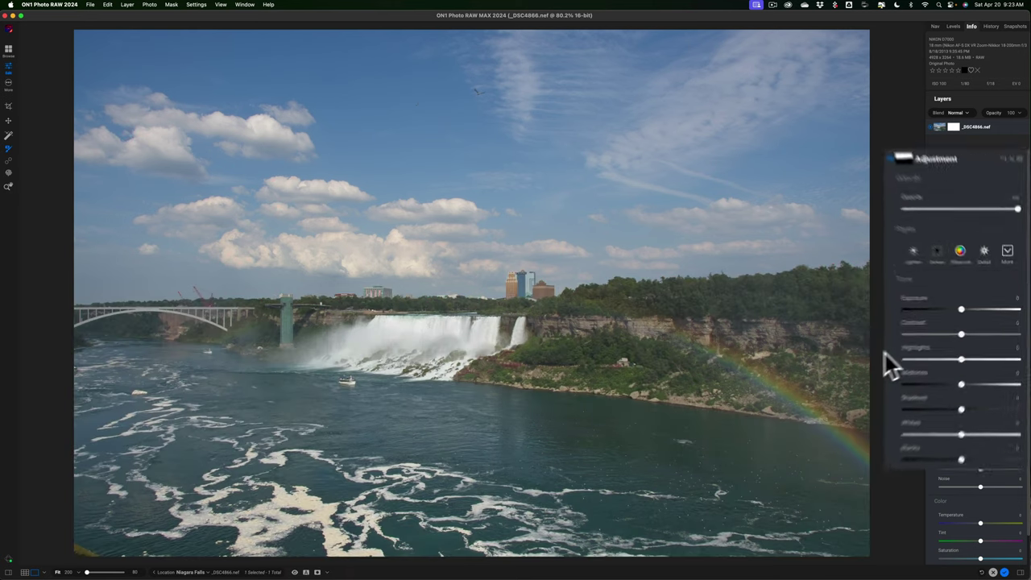
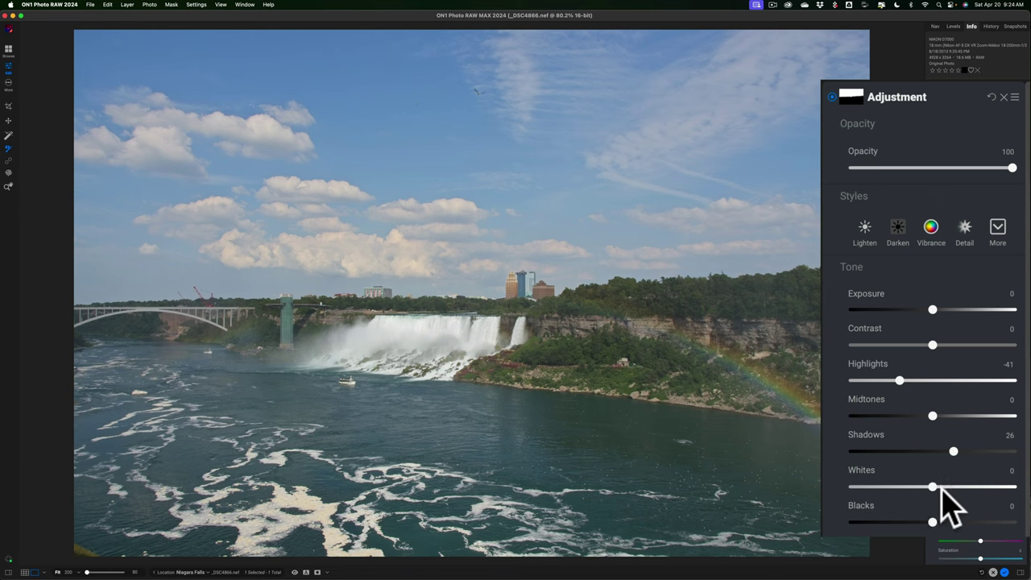
- Set the sky adjustment's Whites to 34, using the clipping display to check for blown highlights in the clouds
{"action": "key", "text": "j"}
{"action": "left_click_drag", "start_coordinate": [932, 486], "coordinate": [996, 487]}
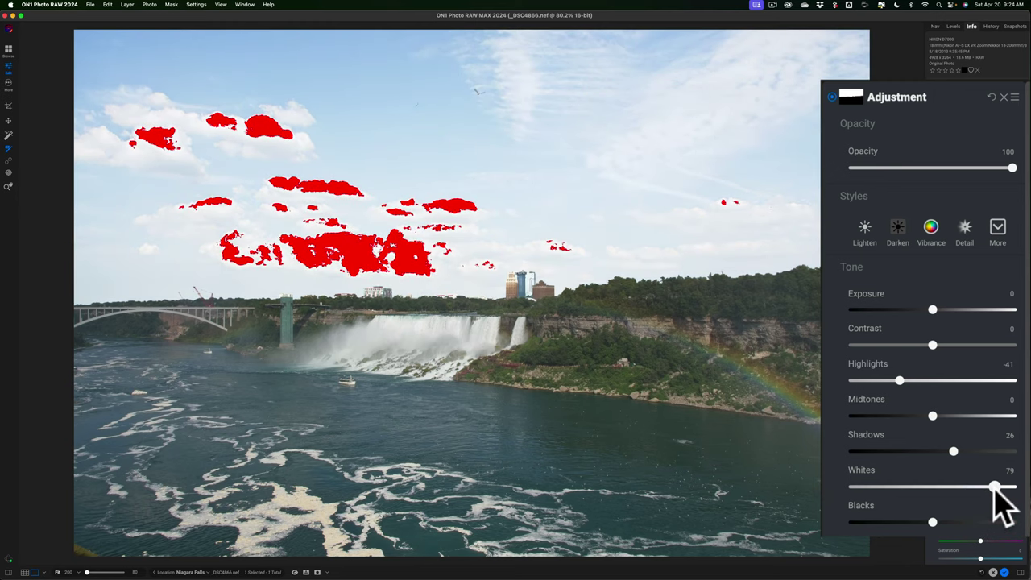
{"action": "left_click_drag", "start_coordinate": [996, 488], "coordinate": [996, 488]}
{"action": "key", "text": "j"}
{"action": "left_click_drag", "start_coordinate": [994, 488], "coordinate": [961, 488]}
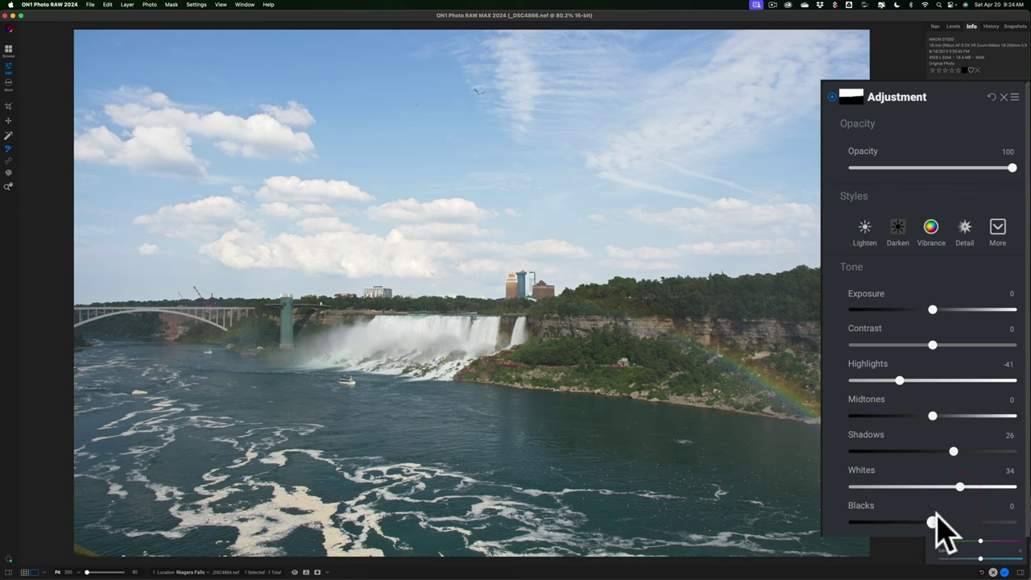
- Set the sky adjustment's Blacks to -100 while checking clipping, and lower its Midtones to darken the sky
{"action": "key", "text": "j"}
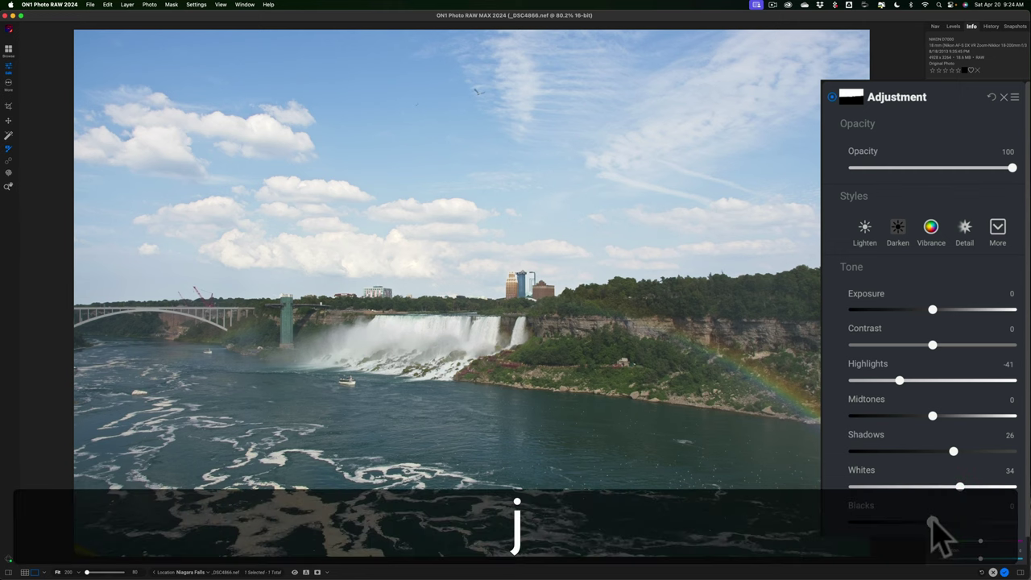
{"action": "left_click_drag", "start_coordinate": [932, 522], "coordinate": [853, 522]}
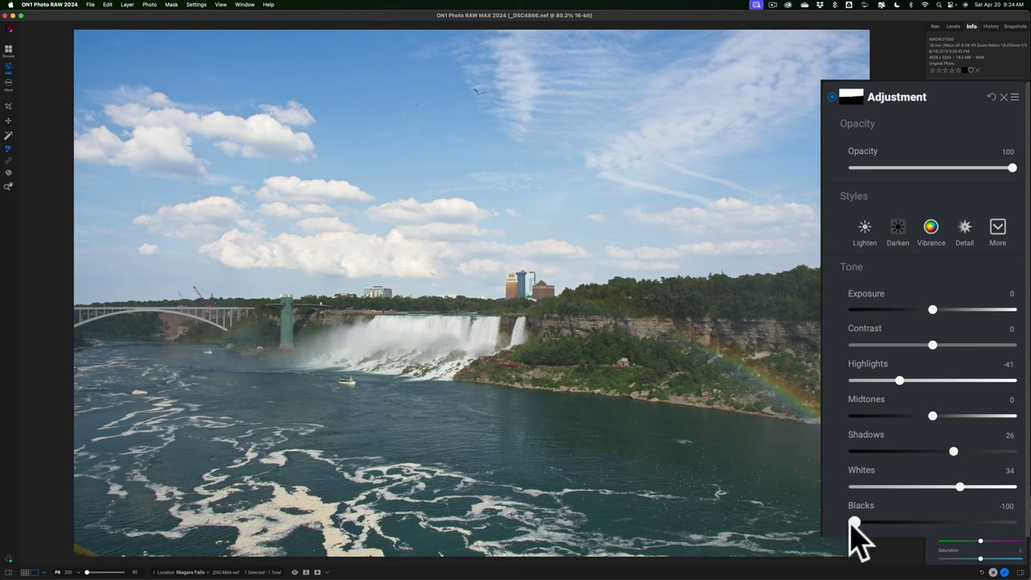
{"action": "mouse_move", "coordinate": [853, 524]}
{"action": "left_mouse_down"}
{"action": "mouse_move", "coordinate": [881, 522]}
{"action": "mouse_move", "coordinate": [853, 522]}
{"action": "left_mouse_up"}
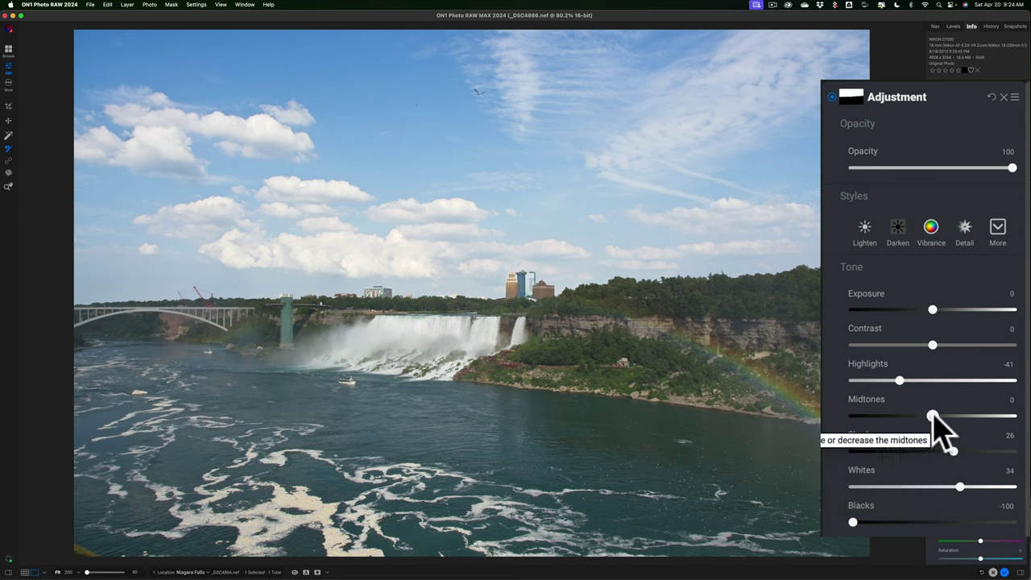
{"action": "left_click_drag", "start_coordinate": [932, 416], "coordinate": [883, 416]}
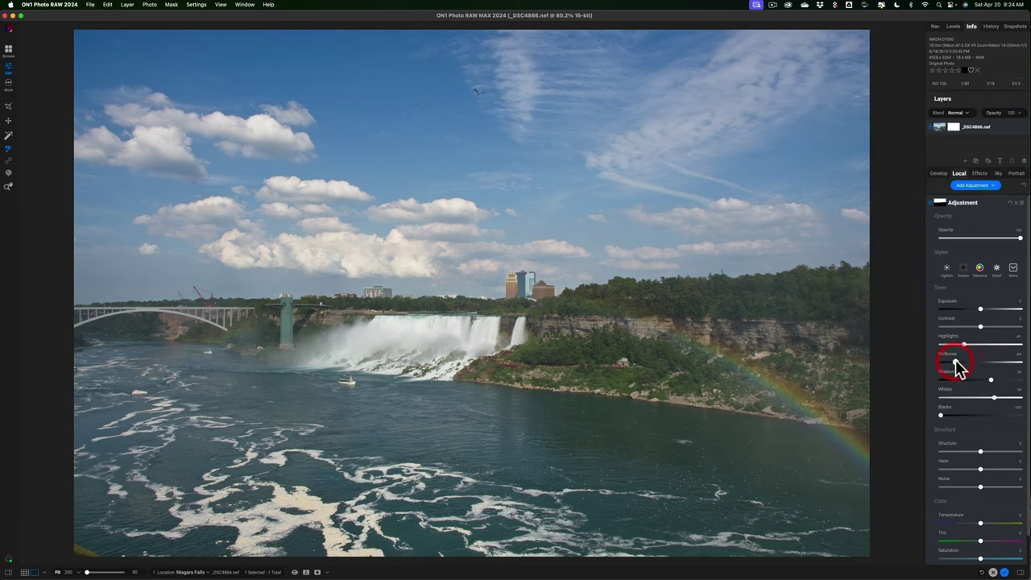
- Set the sky adjustment's Structure to 29 and Haze to -34, and raise its Saturation slightly
{"action": "left_click_drag", "start_coordinate": [935, 349], "coordinate": [959, 351]}
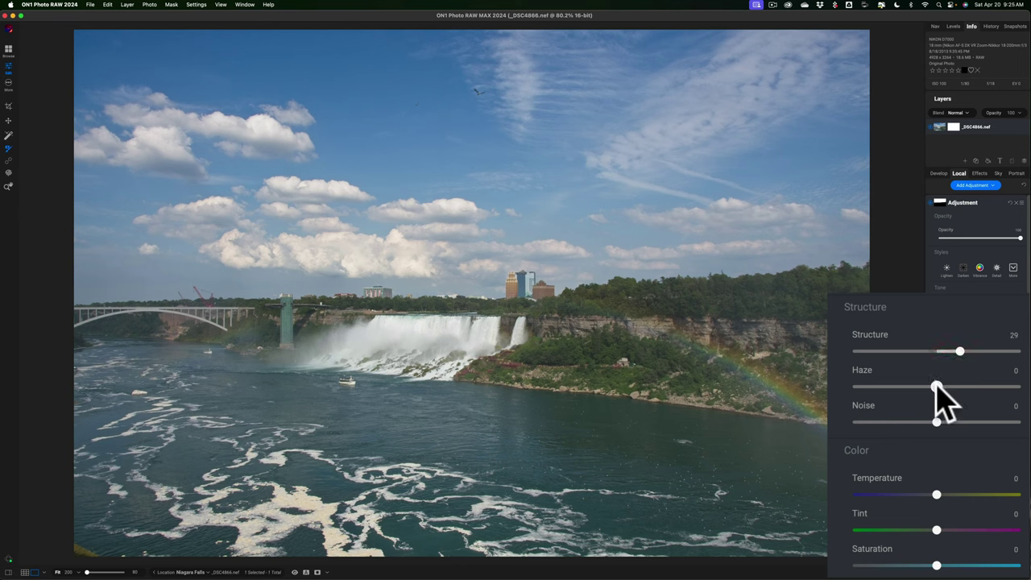
{"action": "mouse_move", "coordinate": [937, 387]}
{"action": "left_mouse_down"}
{"action": "mouse_move", "coordinate": [1001, 387]}
{"action": "mouse_move", "coordinate": [908, 386]}
{"action": "left_mouse_up"}
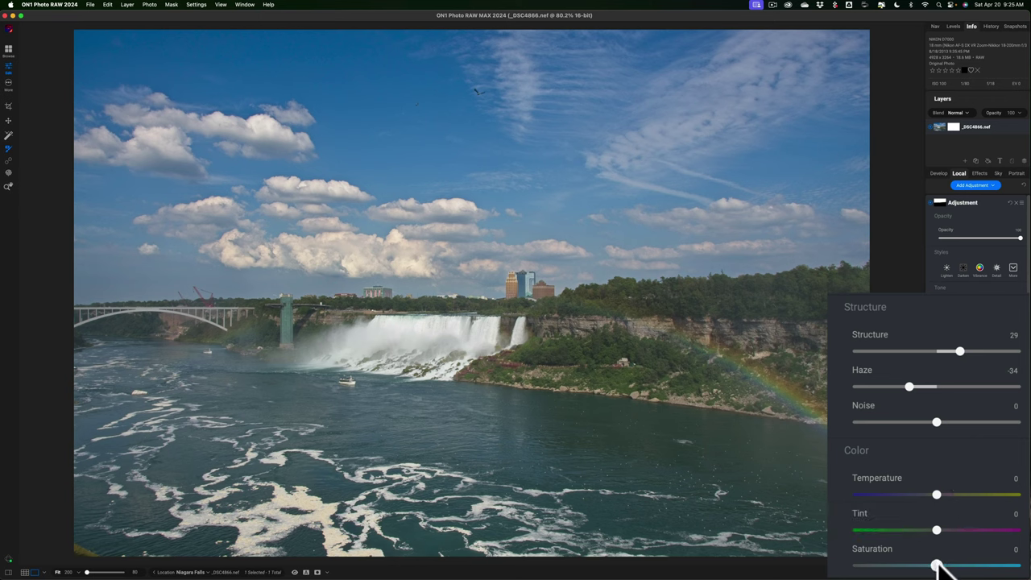
{"action": "left_click_drag", "start_coordinate": [937, 566], "coordinate": [951, 567]}
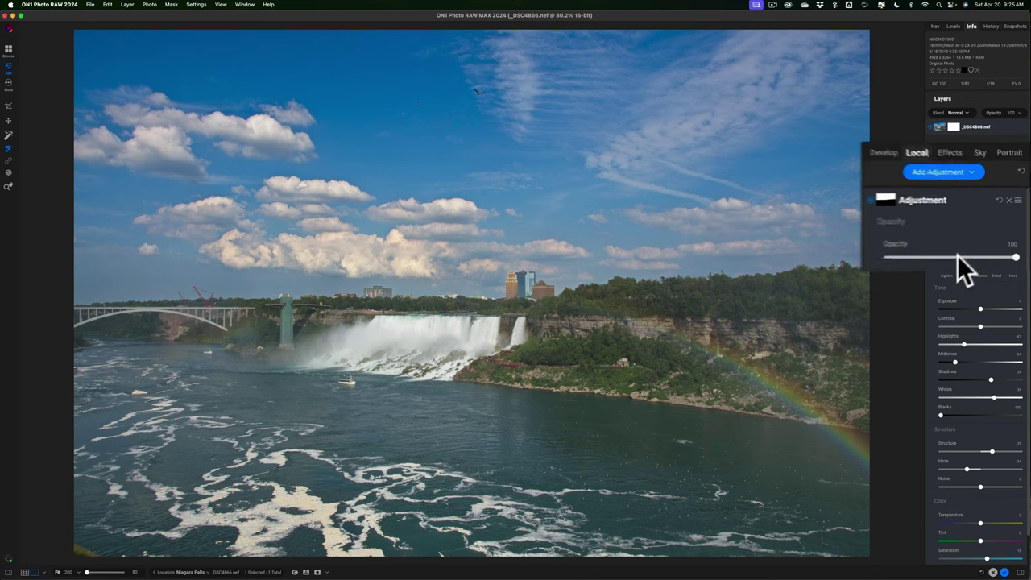
- Rename the local adjustment as Sky
{"action": "left_click", "coordinate": [894, 202]}
{"action": "left_click", "coordinate": [897, 202]}
{"action": "left_click", "coordinate": [898, 200]}
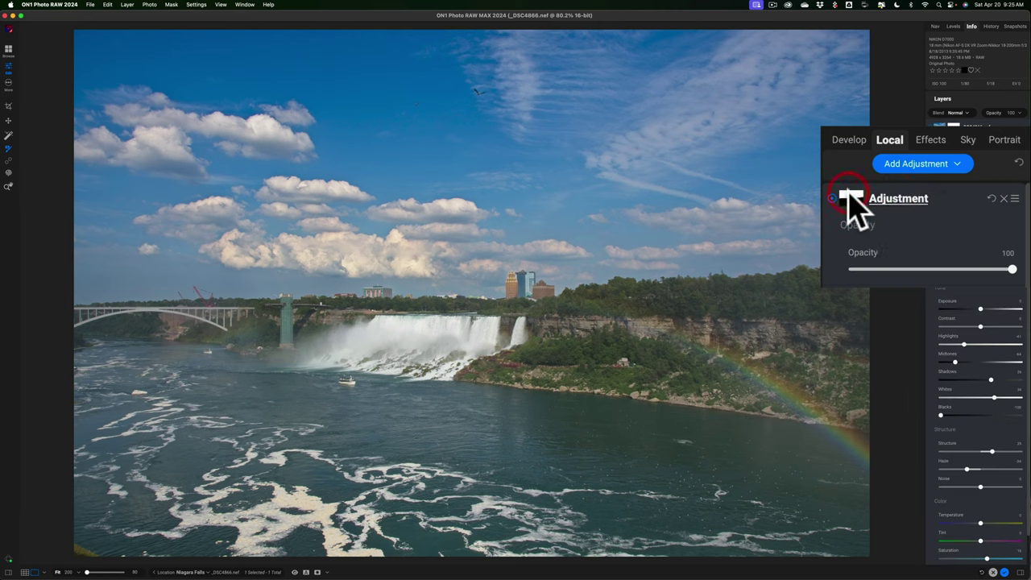
{"action": "type", "text": "Sky"}
{"action": "key", "text": "Return"}
- Add a second local adjustment and paint in its mask on the Flora, Natural Ground and Mountain regions with Mask AI
{"action": "left_click", "coordinate": [958, 165]}
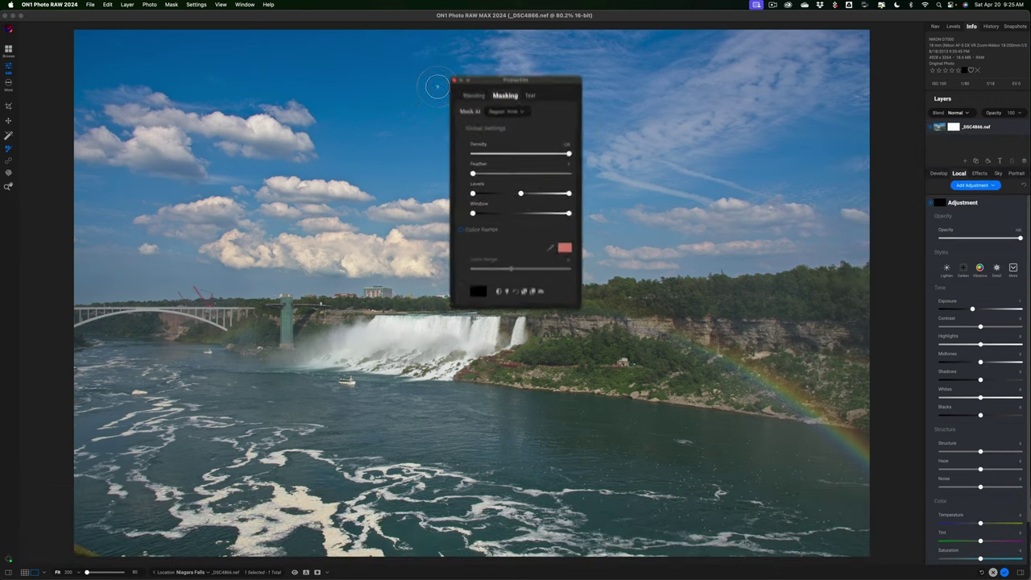
{"action": "left_click", "coordinate": [528, 64]}
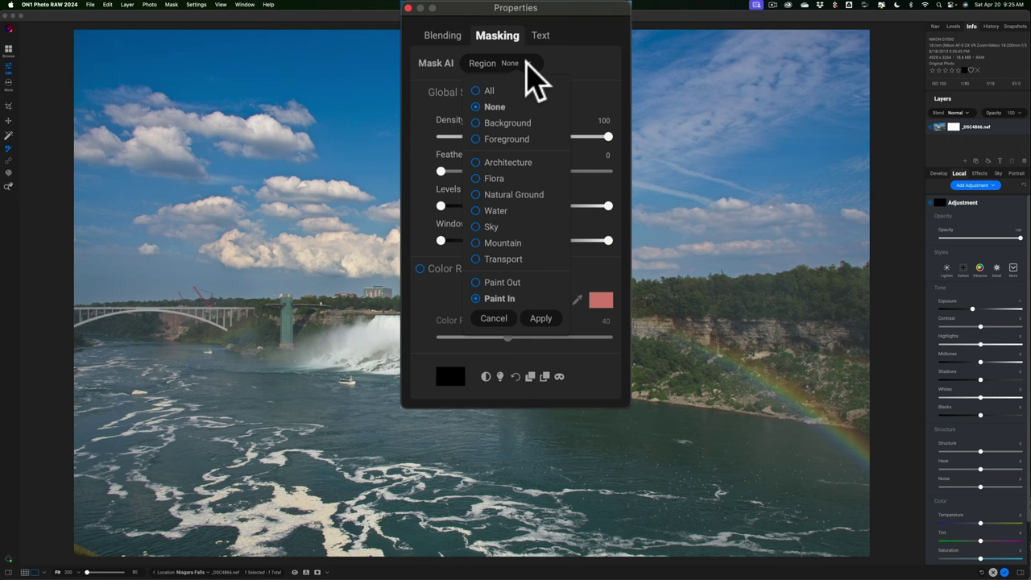
{"action": "left_click", "coordinate": [480, 181]}
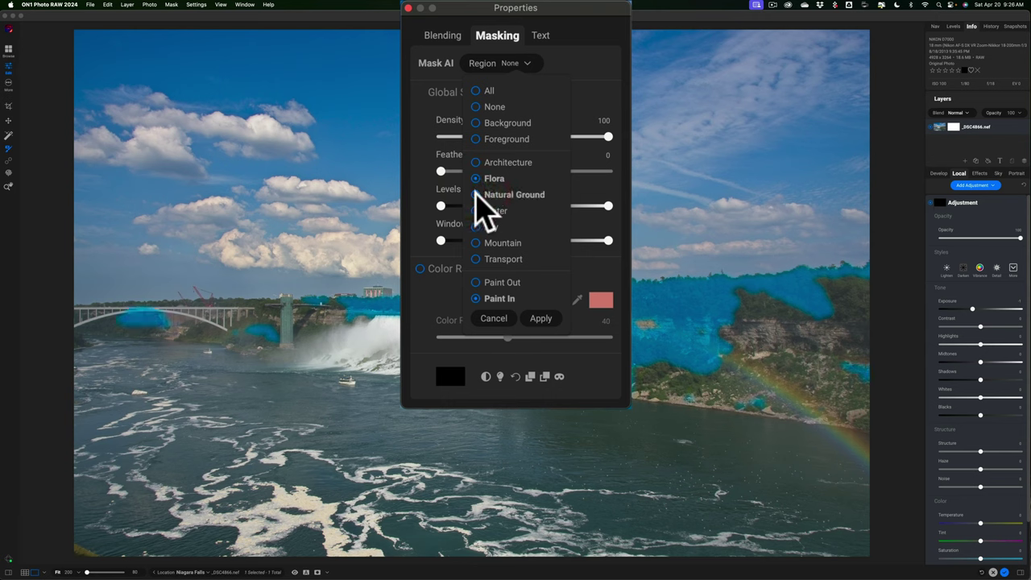
{"action": "left_click", "coordinate": [479, 243]}
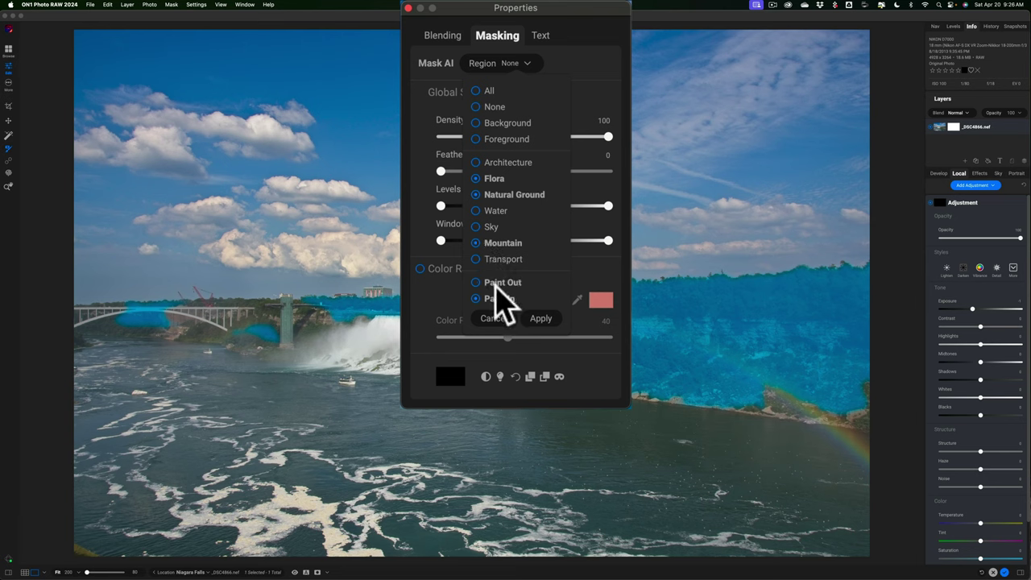
{"action": "left_click", "coordinate": [541, 319]}
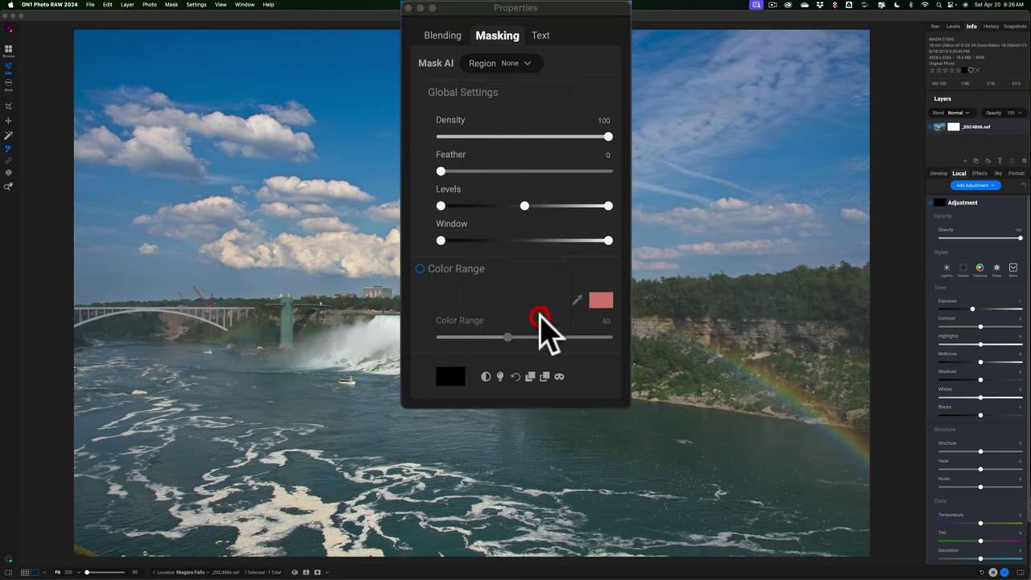
- Show the land adjustment's mask as a red overlay and brush in the missed shoreline below the cliffs
{"action": "left_click", "coordinate": [408, 8]}
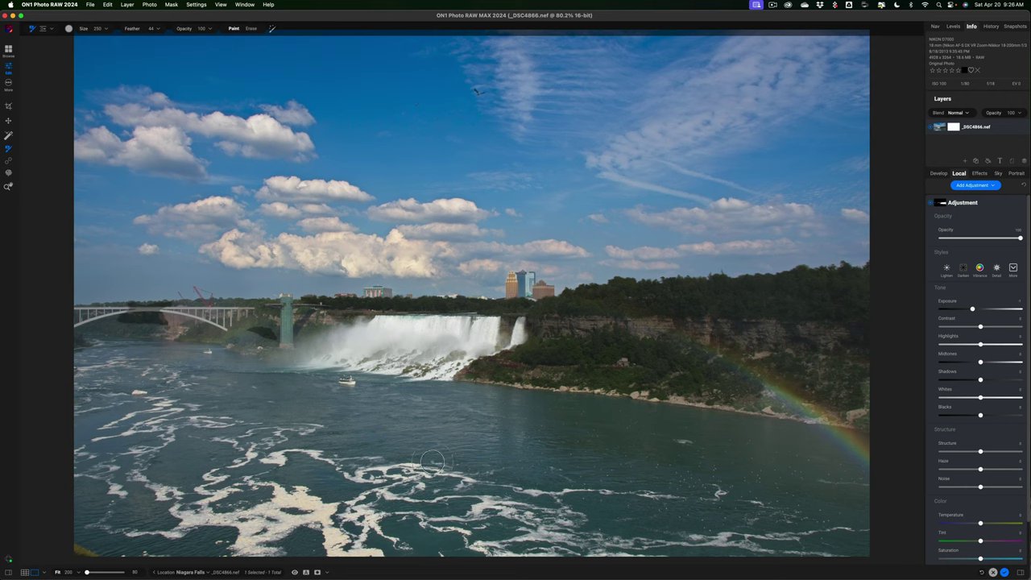
{"action": "left_click", "coordinate": [318, 572]}
{"action": "left_click", "coordinate": [317, 572]}
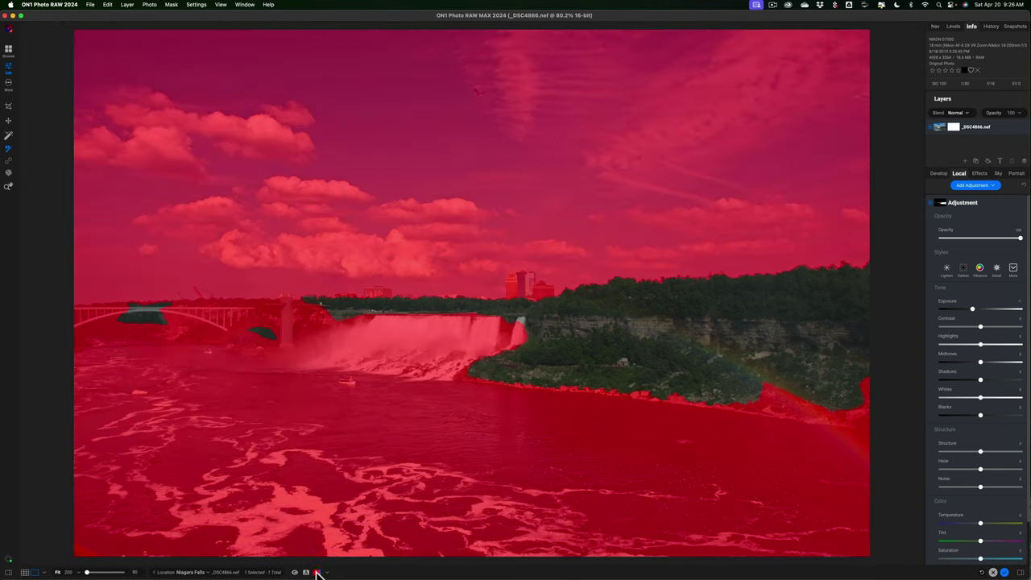
{"action": "left_click", "coordinate": [328, 573]}
{"action": "left_click", "coordinate": [306, 555]}
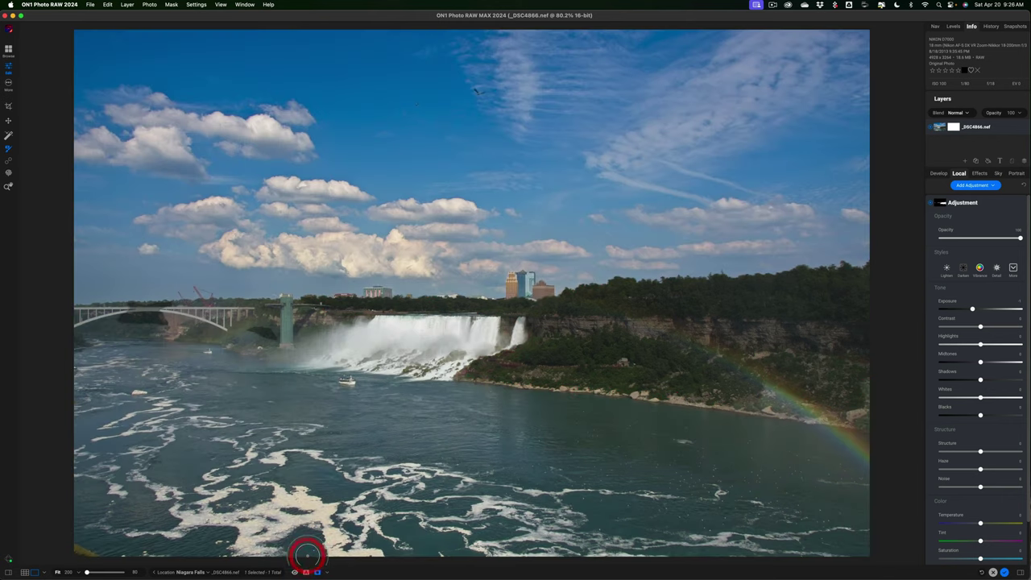
{"action": "mouse_move", "coordinate": [780, 382]}
{"action": "left_mouse_down"}
{"action": "mouse_move", "coordinate": [772, 389]}
{"action": "mouse_move", "coordinate": [859, 405]}
{"action": "mouse_move", "coordinate": [877, 387]}
{"action": "mouse_move", "coordinate": [741, 392]}
{"action": "mouse_move", "coordinate": [566, 363]}
{"action": "mouse_move", "coordinate": [535, 369]}
{"action": "left_mouse_up"}
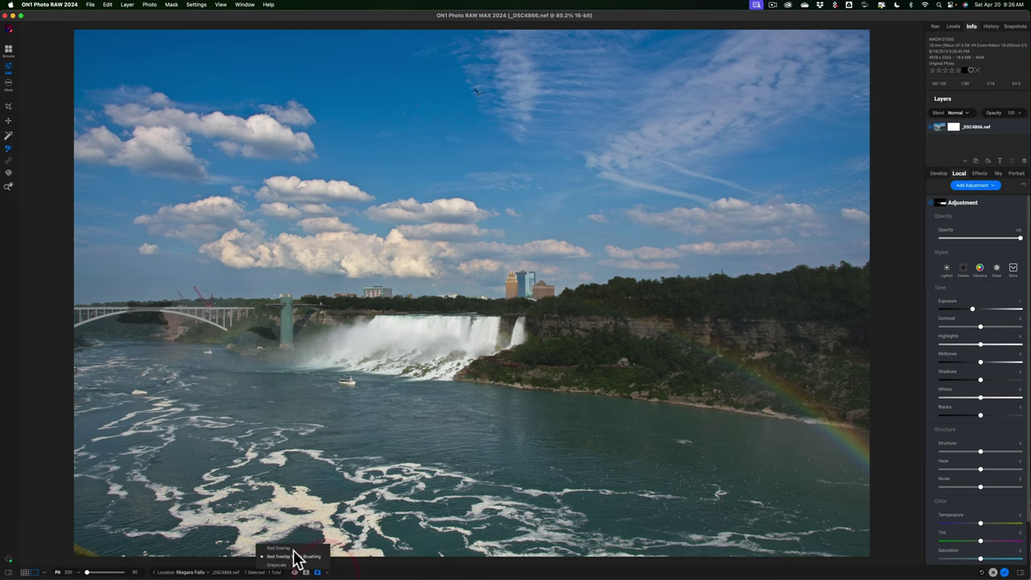
{"action": "left_click", "coordinate": [291, 550]}
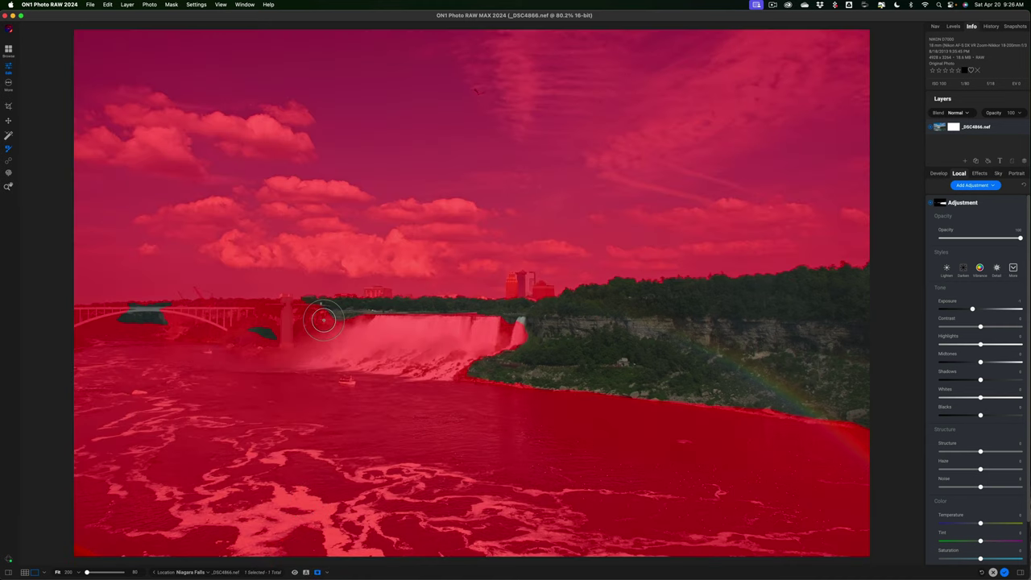
- With a smaller brush, paint the missed land beside the waterfall, around the tower's base and beneath the bridge into the mask
{"action": "key", "text": "bracketleft"}
{"action": "mouse_move", "coordinate": [310, 347]}
{"action": "left_mouse_down"}
{"action": "mouse_move", "coordinate": [315, 315]}
{"action": "mouse_move", "coordinate": [304, 312]}
{"action": "mouse_move", "coordinate": [303, 354]}
{"action": "mouse_move", "coordinate": [305, 312]}
{"action": "mouse_move", "coordinate": [326, 314]}
{"action": "mouse_move", "coordinate": [317, 337]}
{"action": "left_mouse_up"}
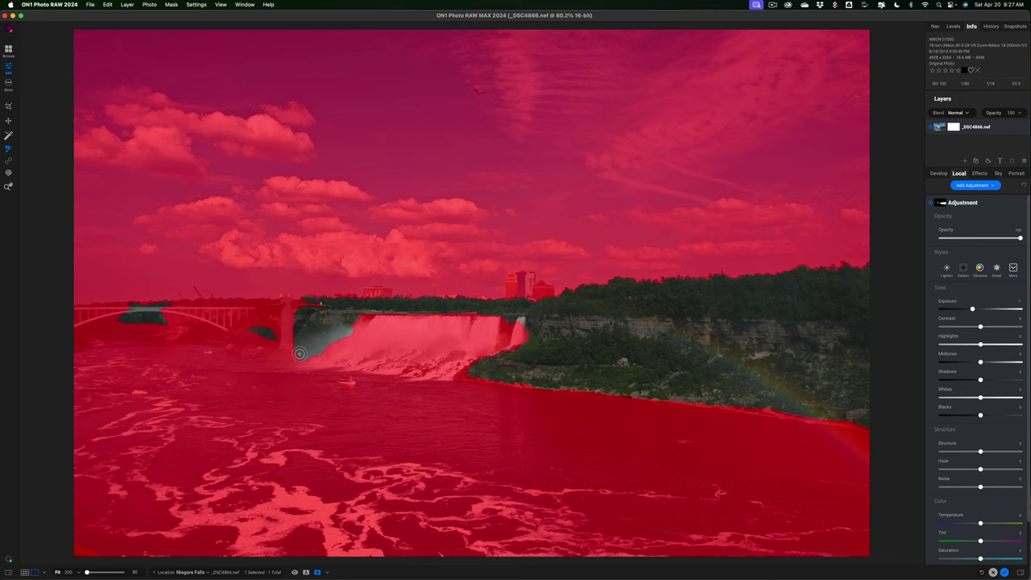
{"action": "mouse_move", "coordinate": [258, 353]}
{"action": "left_mouse_down"}
{"action": "mouse_move", "coordinate": [273, 319]}
{"action": "mouse_move", "coordinate": [256, 312]}
{"action": "mouse_move", "coordinate": [232, 337]}
{"action": "mouse_move", "coordinate": [266, 324]}
{"action": "mouse_move", "coordinate": [252, 341]}
{"action": "left_mouse_up"}
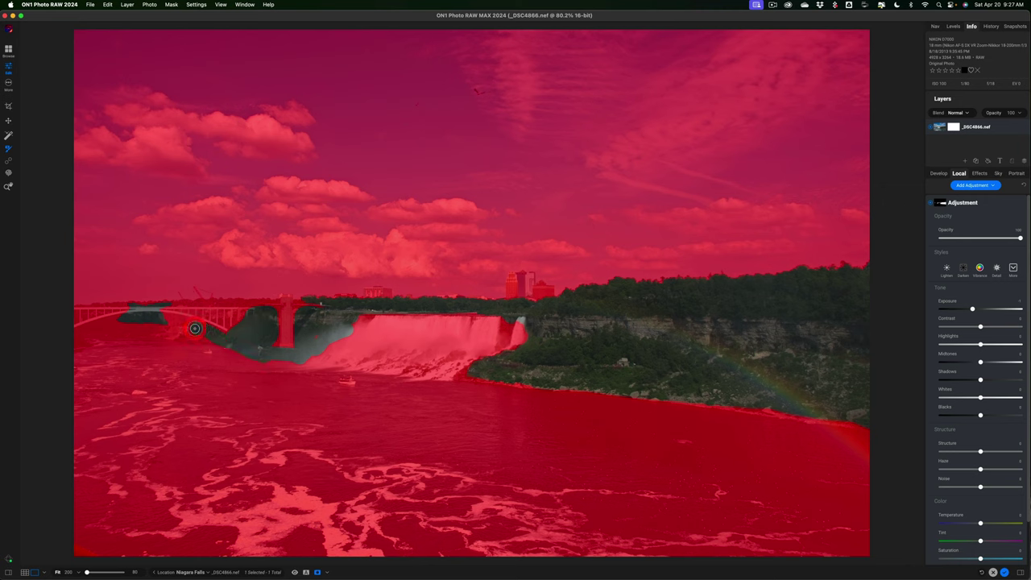
{"action": "mouse_move", "coordinate": [130, 317]}
{"action": "left_mouse_down"}
{"action": "mouse_move", "coordinate": [99, 325]}
{"action": "mouse_move", "coordinate": [94, 337]}
{"action": "mouse_move", "coordinate": [178, 336]}
{"action": "mouse_move", "coordinate": [132, 328]}
{"action": "mouse_move", "coordinate": [214, 336]}
{"action": "left_mouse_up"}
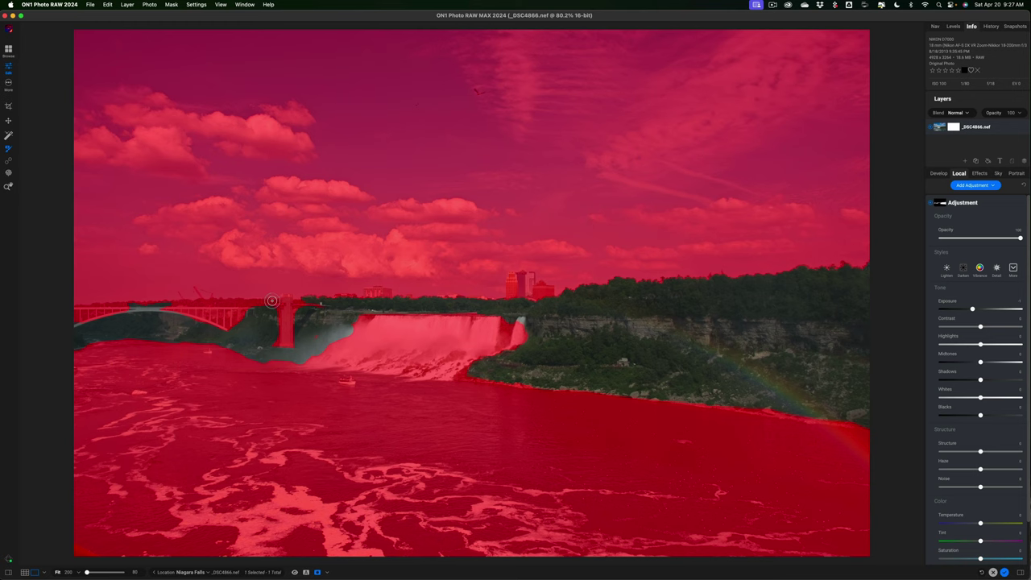
- Turn on Perfect Brush, enlarge the brush and paint in the land around the tower and bridge, then hide the mask overlay
{"action": "left_click", "coordinate": [269, 32]}
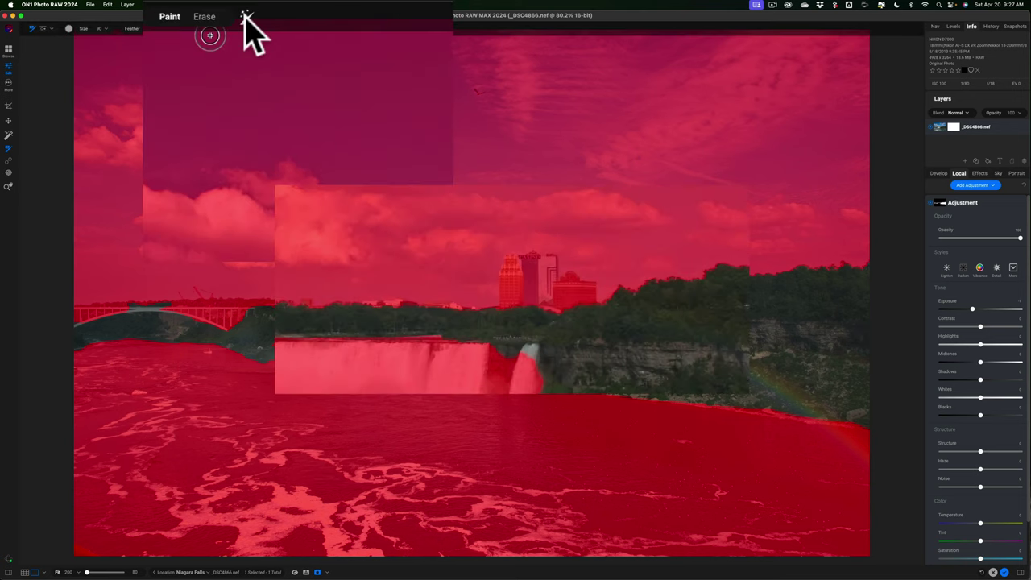
{"action": "left_click", "coordinate": [245, 16]}
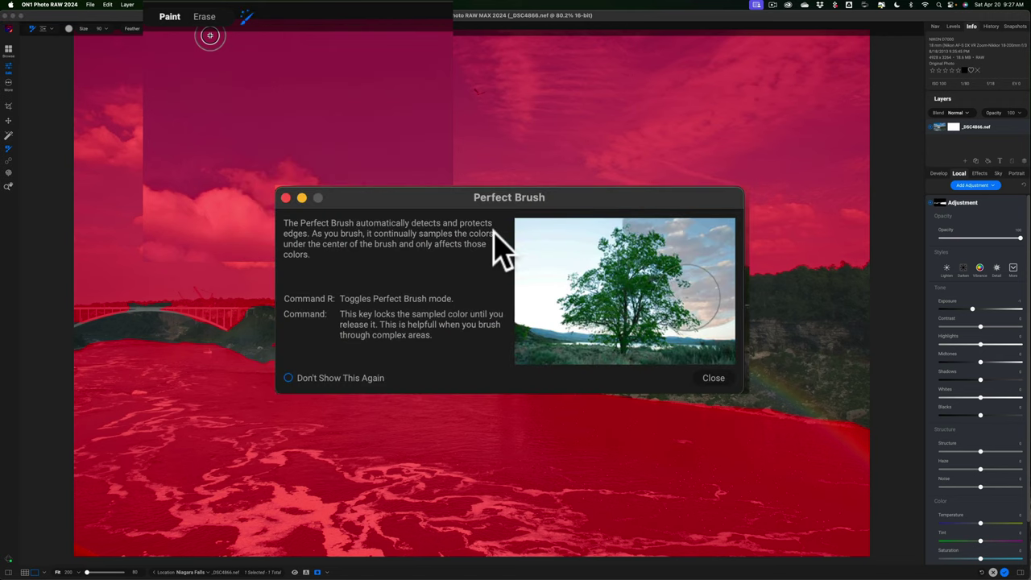
{"action": "left_click", "coordinate": [714, 378]}
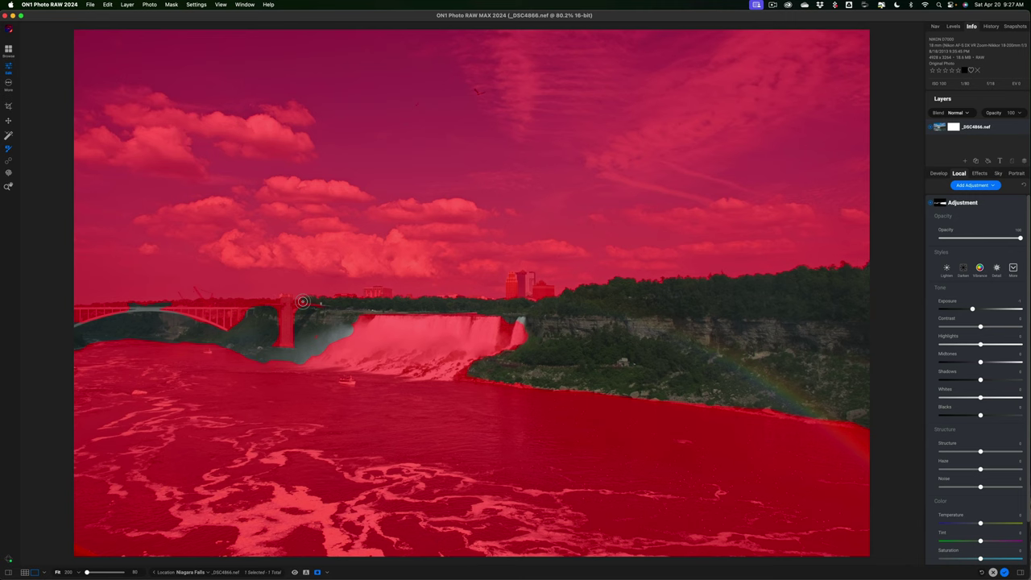
{"action": "key", "text": "bracketright"}
{"action": "key", "text": "bracketright"}
{"action": "key", "text": "bracketright"}
{"action": "key", "text": "bracketright"}
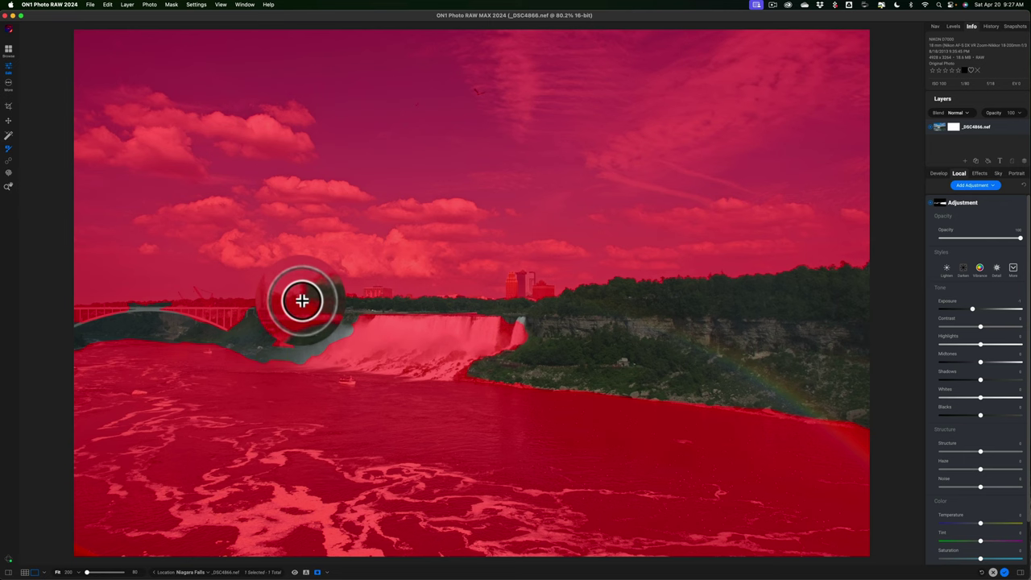
{"action": "left_click_drag", "start_coordinate": [301, 301], "coordinate": [170, 301]}
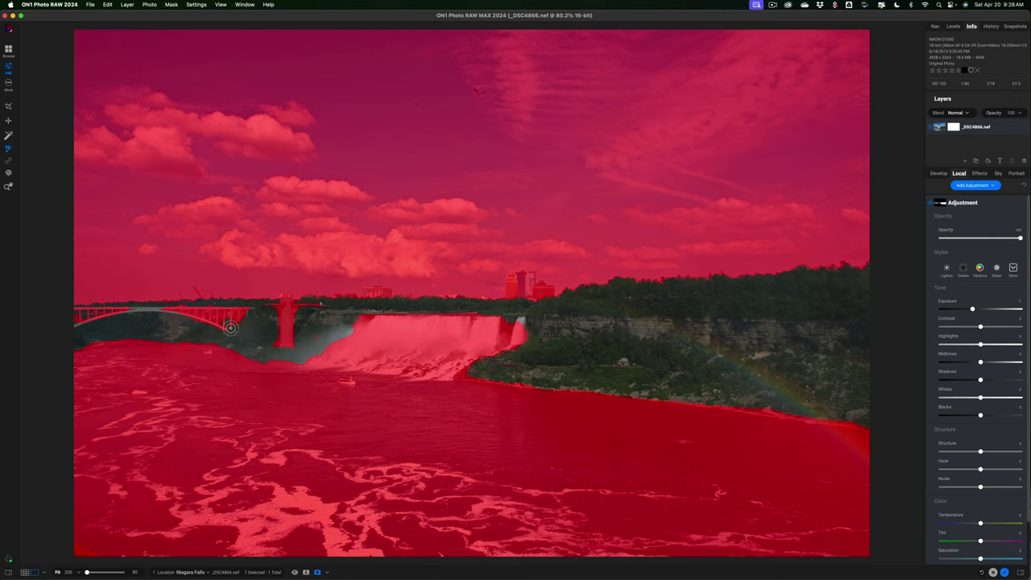
{"action": "left_click", "coordinate": [319, 572]}
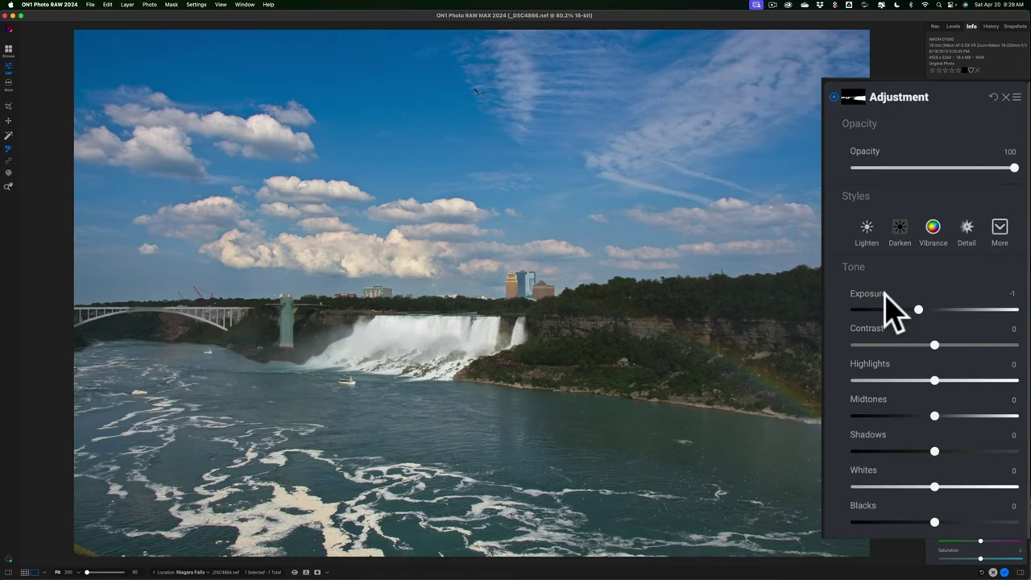
- Set the land adjustment's Exposure to 0, Contrast to 31, Structure to 29 and Saturation to 28
{"action": "left_click_drag", "start_coordinate": [918, 310], "coordinate": [934, 310]}
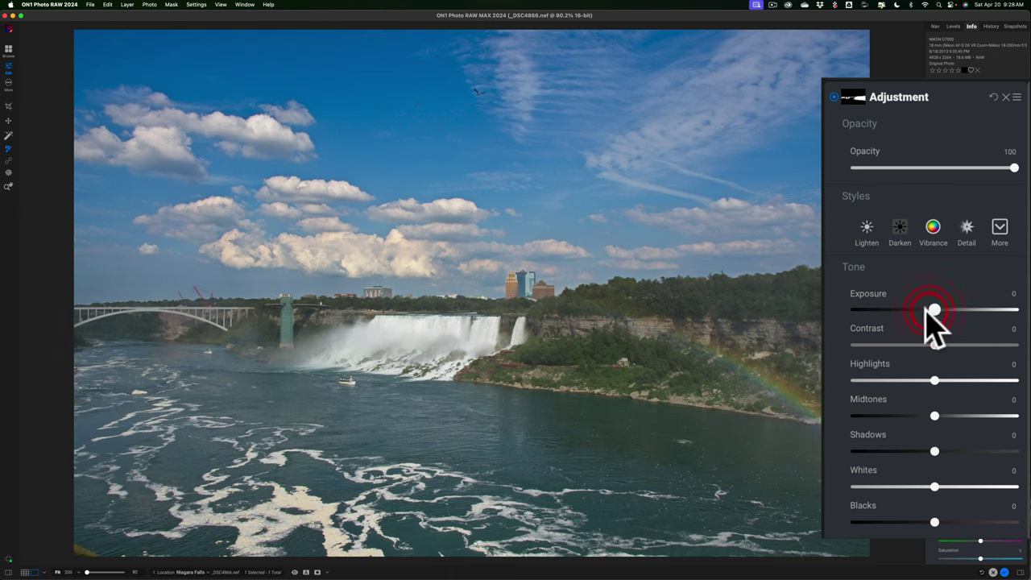
{"action": "left_click_drag", "start_coordinate": [934, 345], "coordinate": [957, 346]}
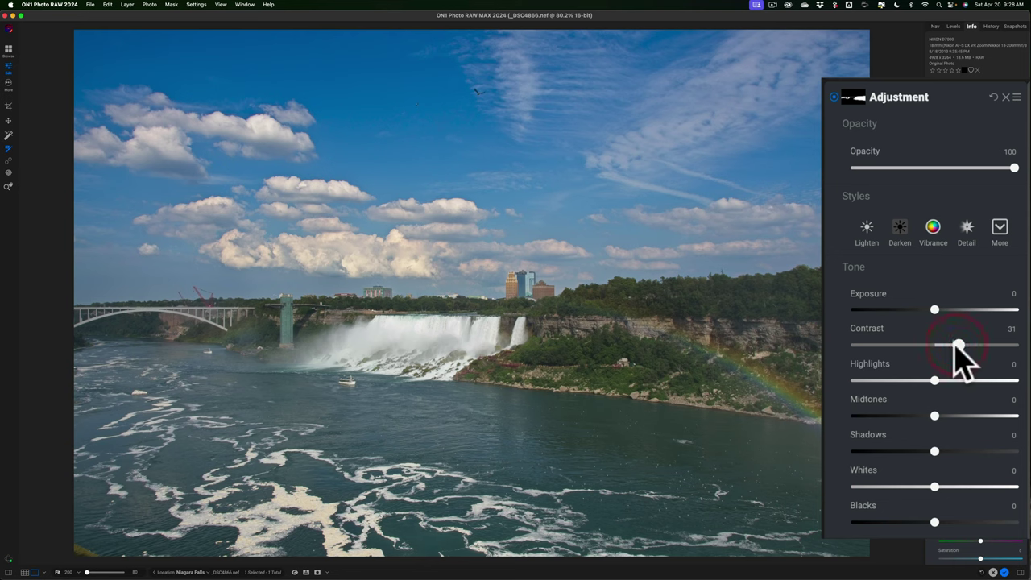
{"action": "left_click_drag", "start_coordinate": [980, 450], "coordinate": [991, 451]}
{"action": "left_click_drag", "start_coordinate": [954, 354], "coordinate": [959, 355]}
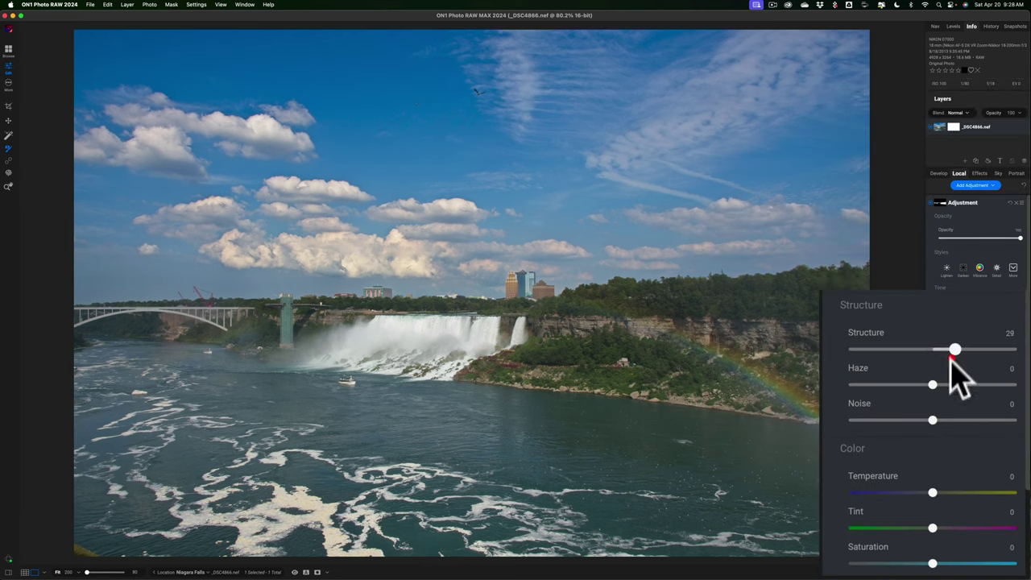
{"action": "left_click_drag", "start_coordinate": [931, 557], "coordinate": [949, 558]}
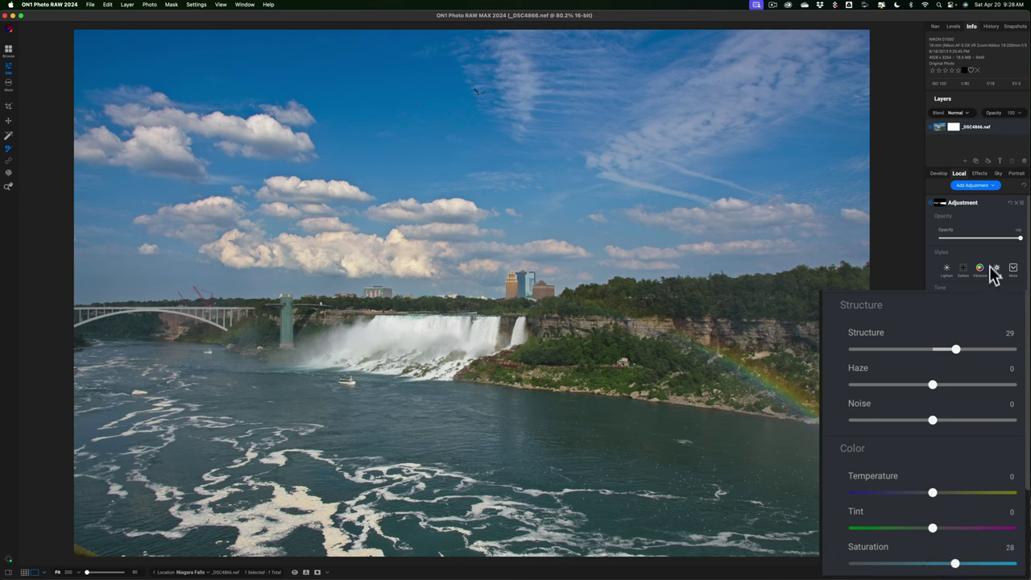
- Rename the land adjustment as Flora
{"action": "double_click", "coordinate": [962, 202]}
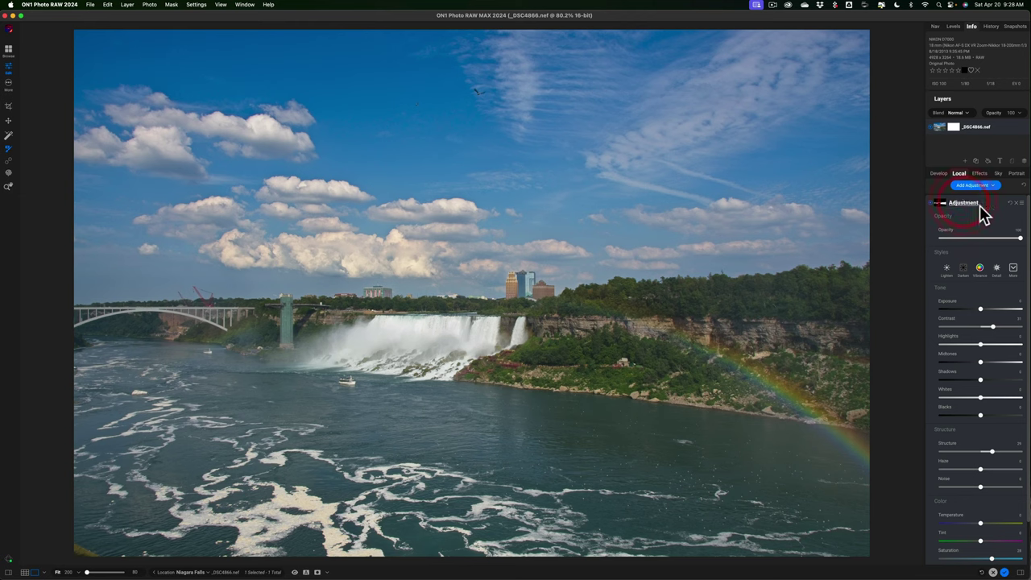
{"action": "left_click", "coordinate": [980, 205]}
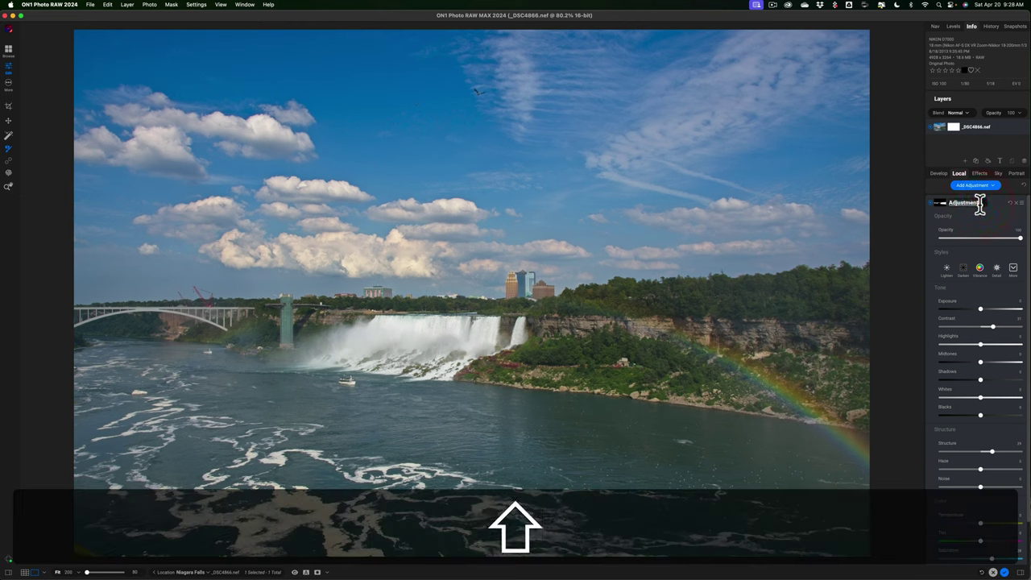
{"action": "type", "text": "La"}
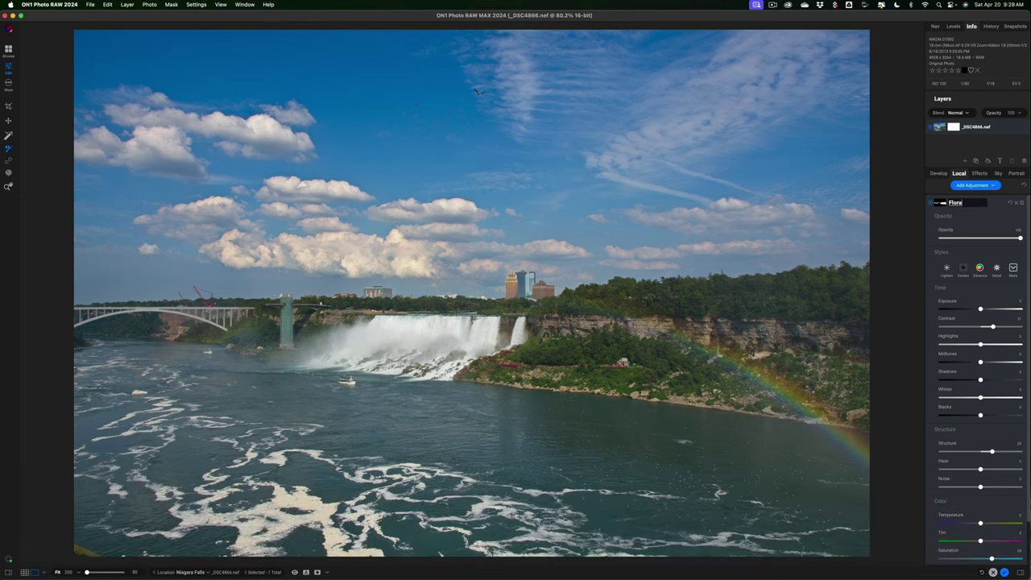
{"action": "key", "text": "Return"}
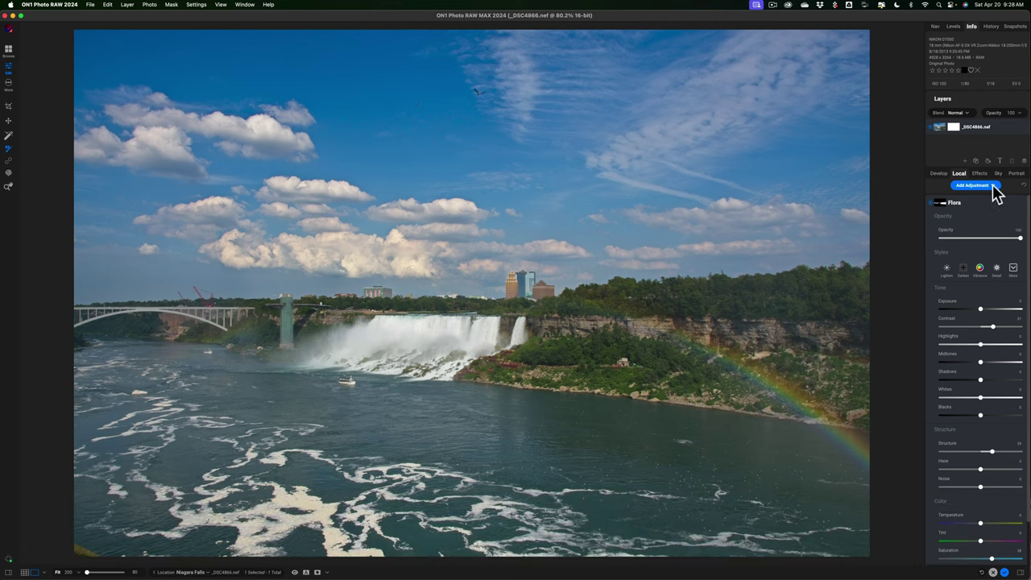
- Add a third local adjustment and paint in its mask on the Water region with Mask AI
{"action": "left_click", "coordinate": [994, 186]}
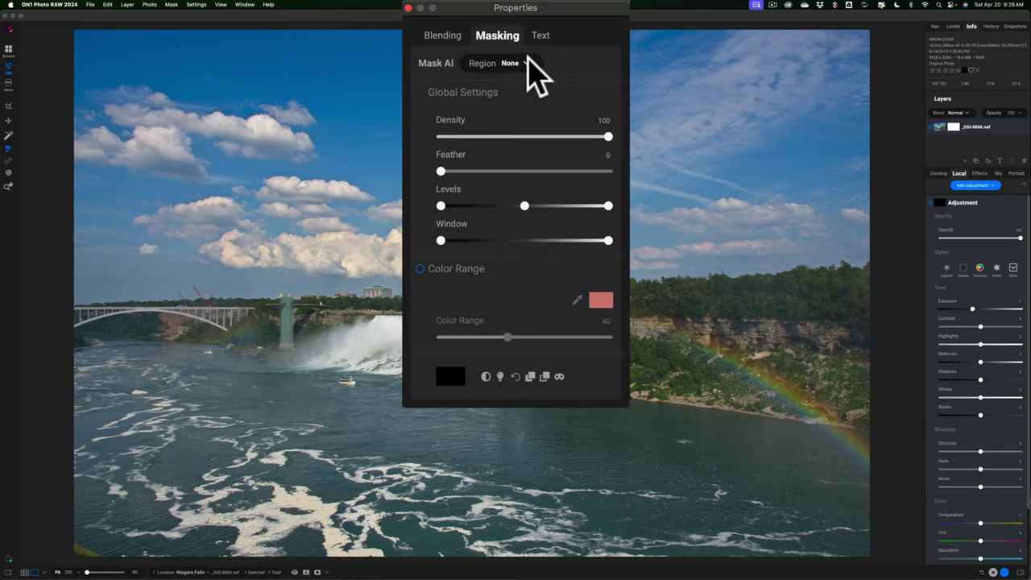
{"action": "left_click", "coordinate": [528, 64]}
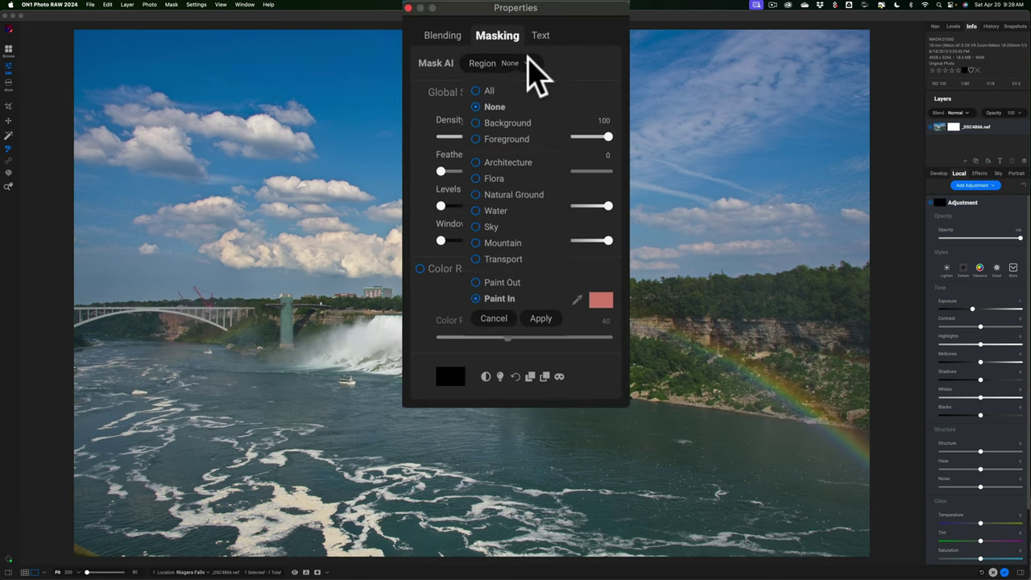
{"action": "left_click", "coordinate": [493, 211]}
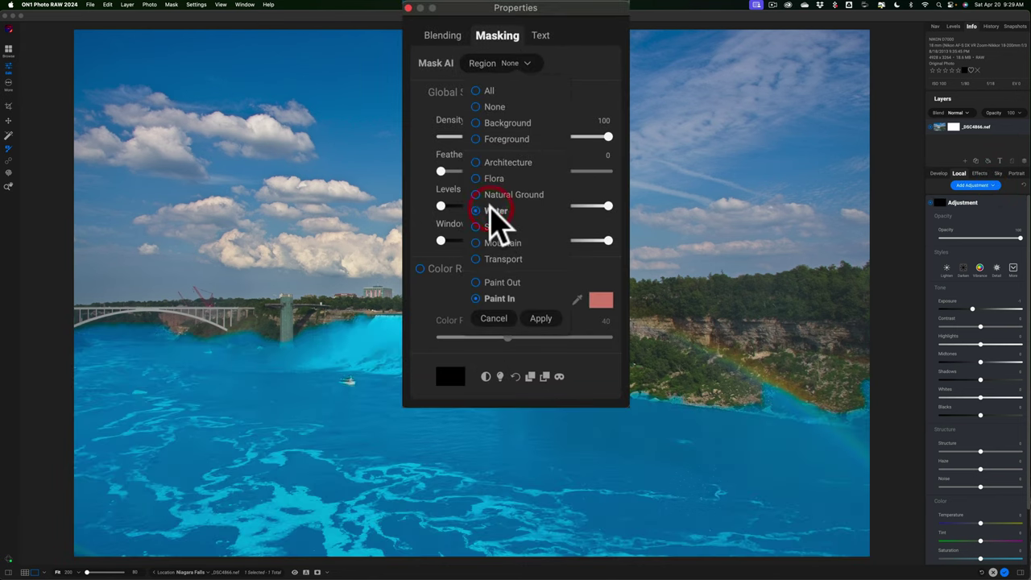
{"action": "key", "text": "Escape"}
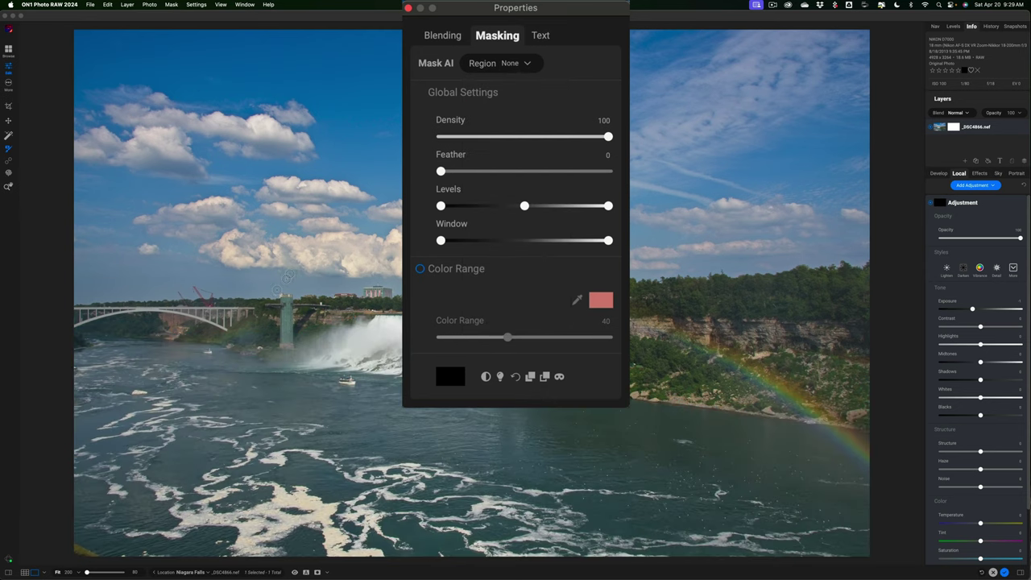
{"action": "left_click", "coordinate": [510, 64]}
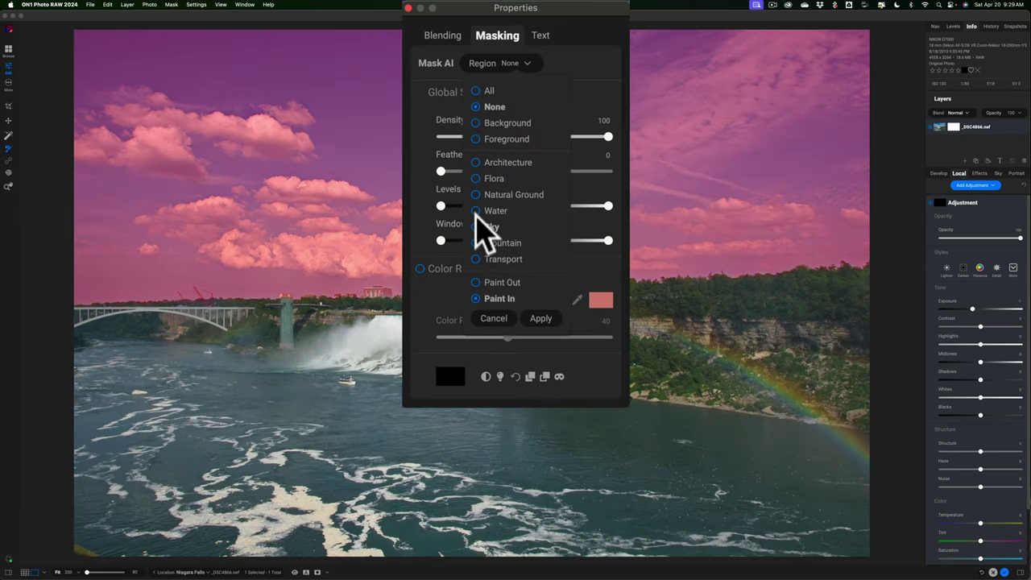
{"action": "left_click", "coordinate": [476, 213]}
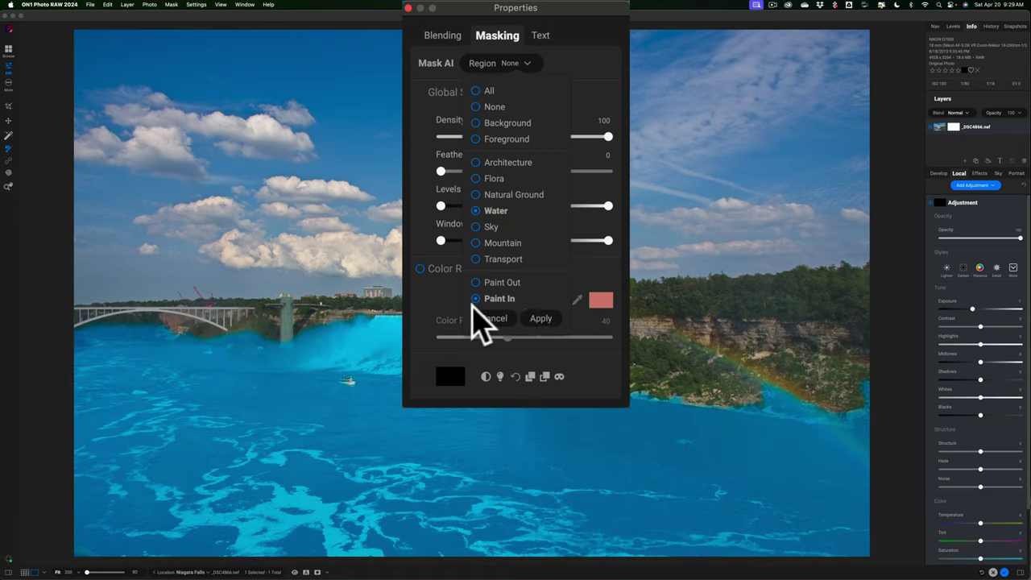
{"action": "left_click", "coordinate": [541, 320]}
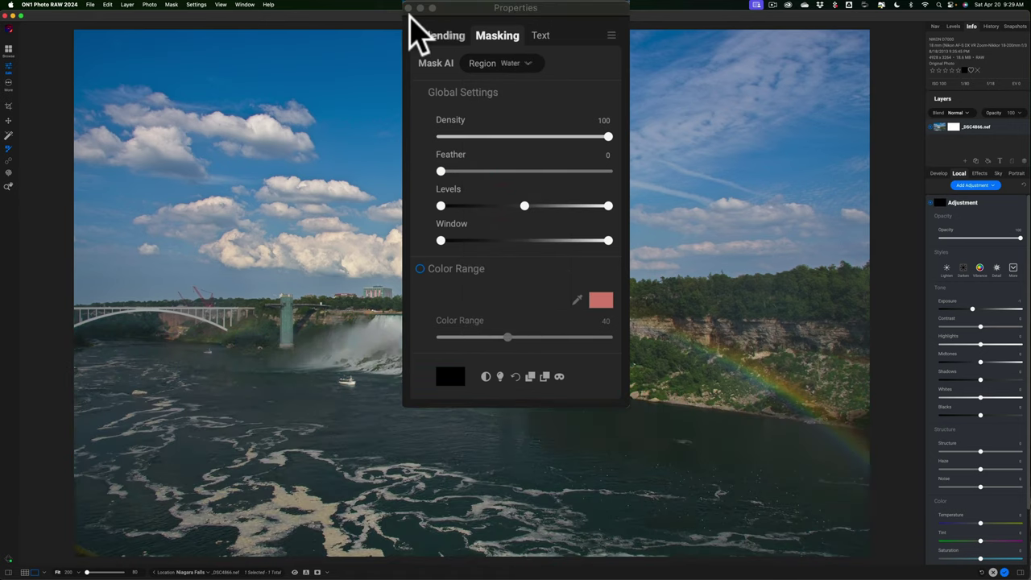
{"action": "left_click", "coordinate": [410, 9]}
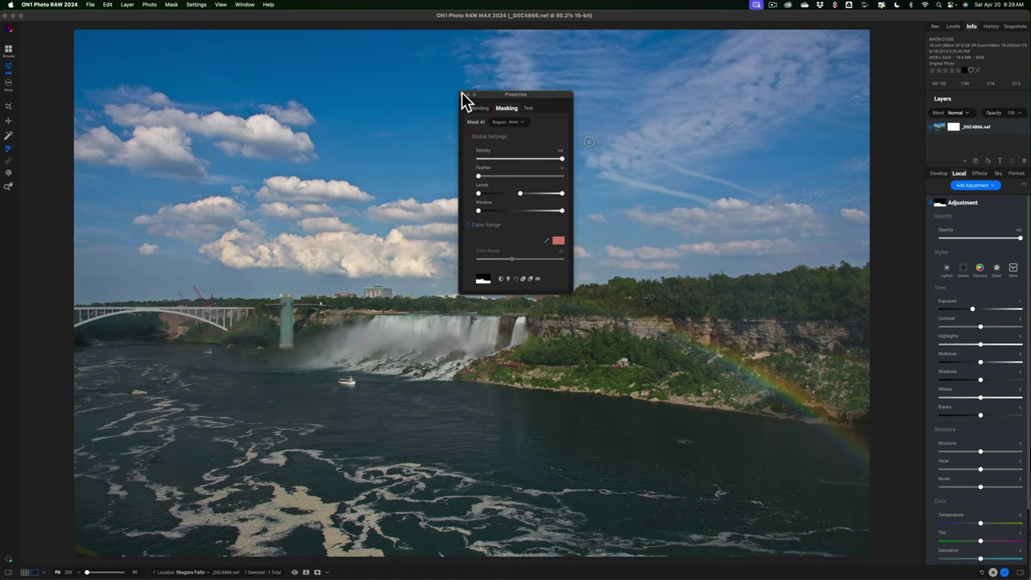
{"action": "left_click", "coordinate": [461, 92]}
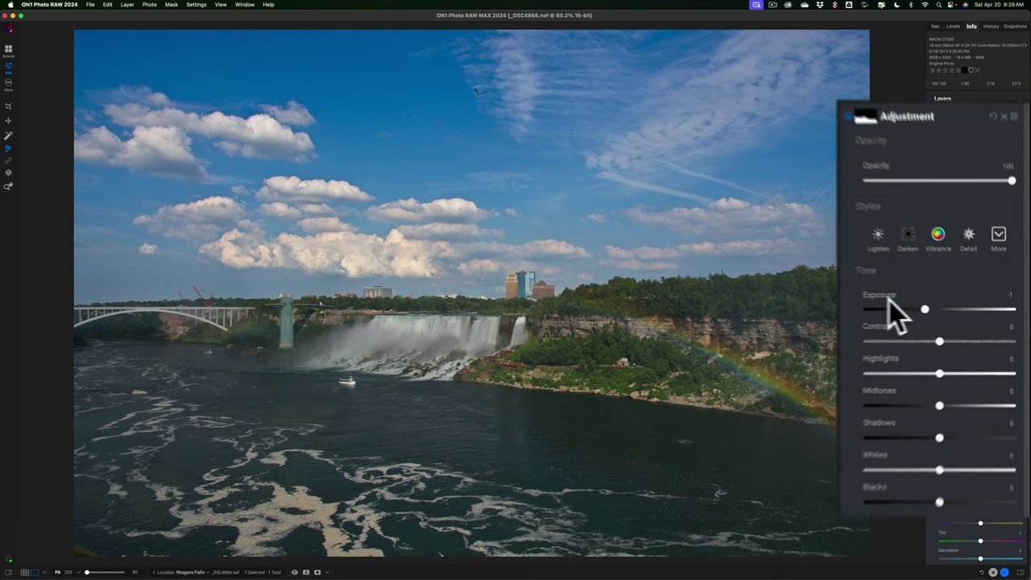
- Set the water adjustment's Exposure to 0, Contrast to 34 and Saturation to 30, raising its Whites and lowering its Blacks slightly
{"action": "double_click", "coordinate": [952, 310]}
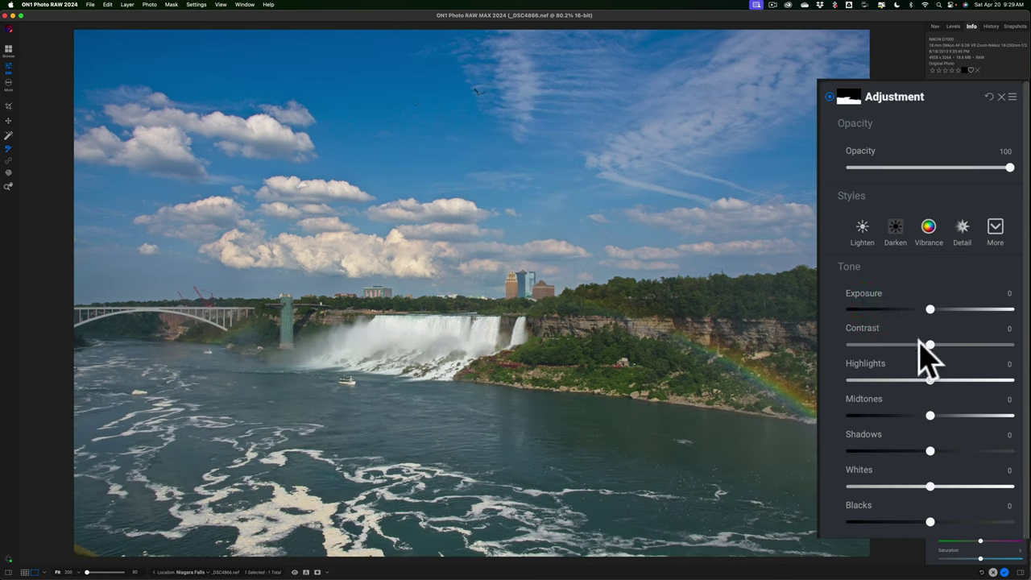
{"action": "left_click_drag", "start_coordinate": [931, 345], "coordinate": [957, 344]}
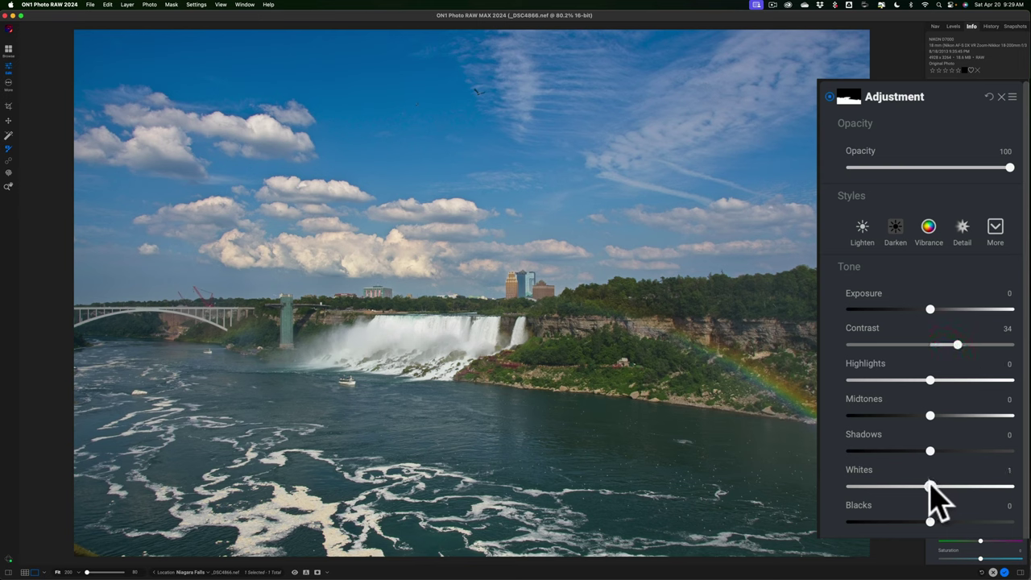
{"action": "left_click_drag", "start_coordinate": [929, 485], "coordinate": [939, 485]}
{"action": "left_click_drag", "start_coordinate": [931, 522], "coordinate": [911, 522]}
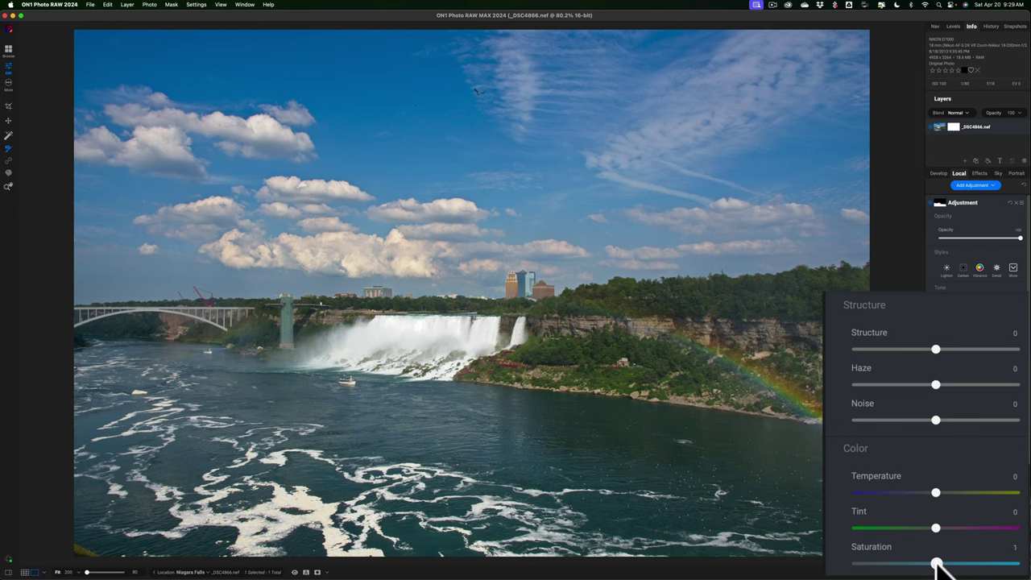
{"action": "left_click_drag", "start_coordinate": [936, 563], "coordinate": [950, 564]}
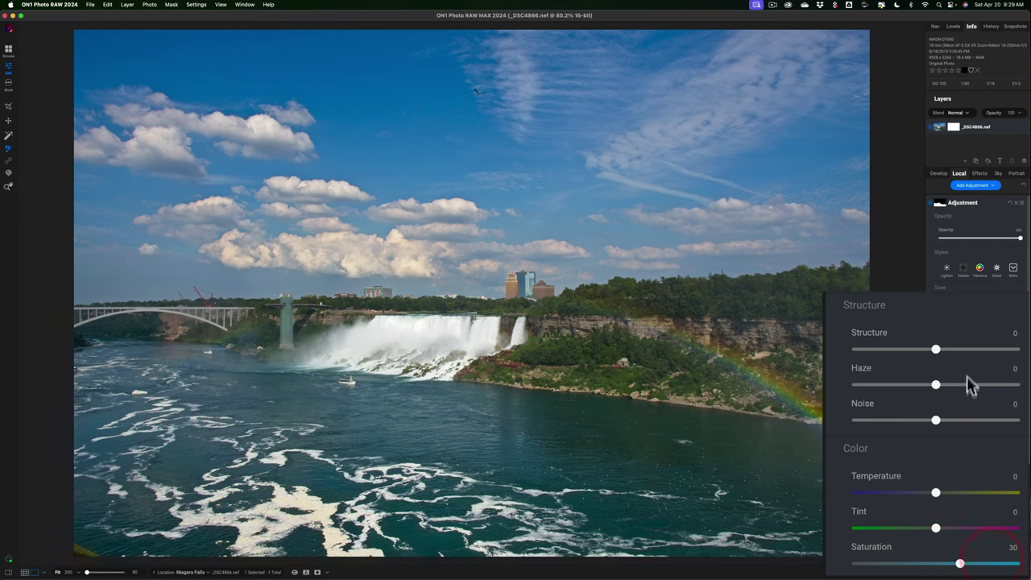
- Rename the third local adjustment, the one masked to the water, as Water
{"action": "double_click", "coordinate": [972, 203]}
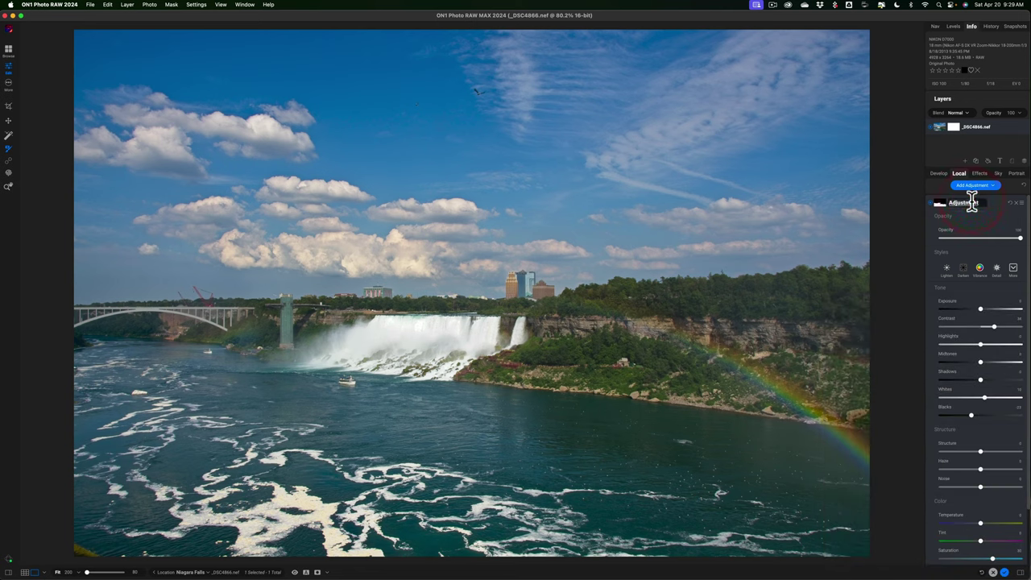
{"action": "type", "text": "Waterfall"}
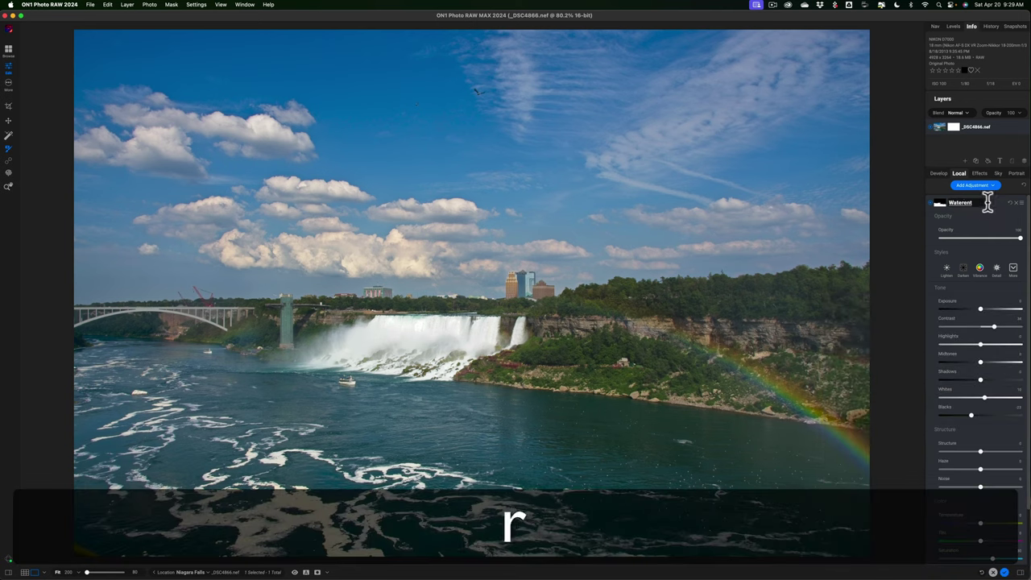
{"action": "key", "text": "BackSpace"}
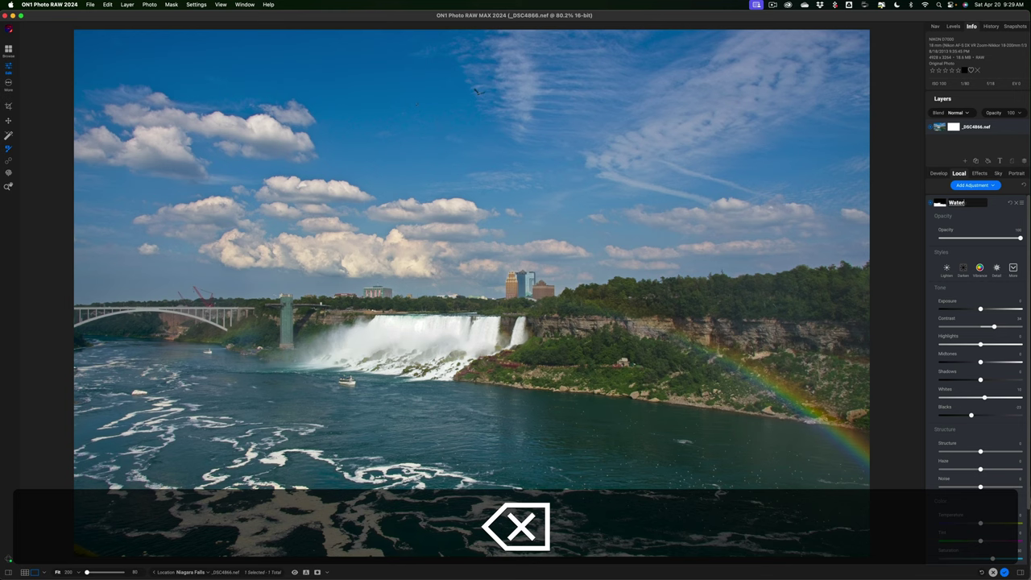
{"action": "key", "text": "Return"}
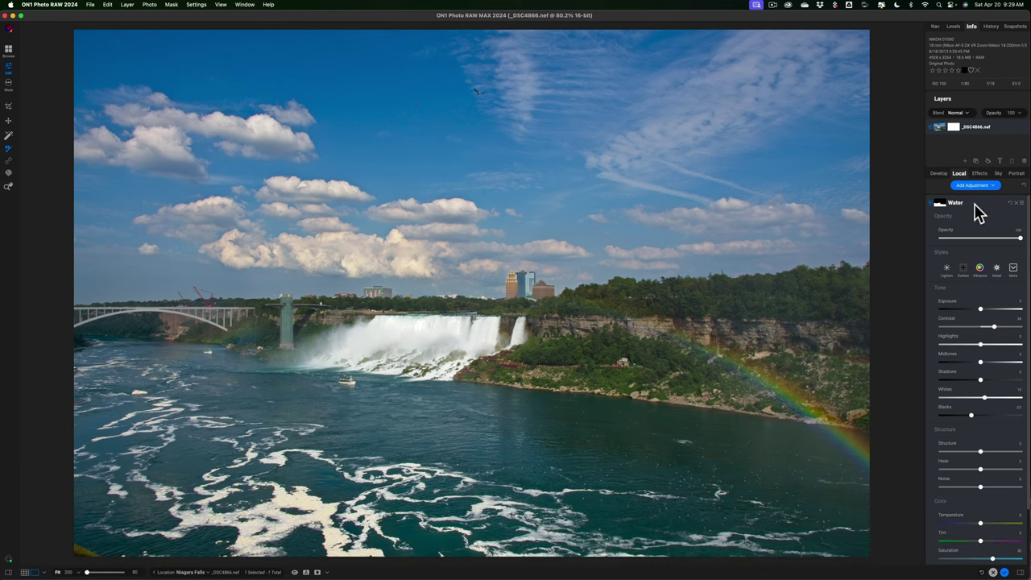
- Compare the edited photo with the original by switching the preview off and on twice
{"action": "key", "text": "slash"}
{"action": "key", "text": "backslash"}
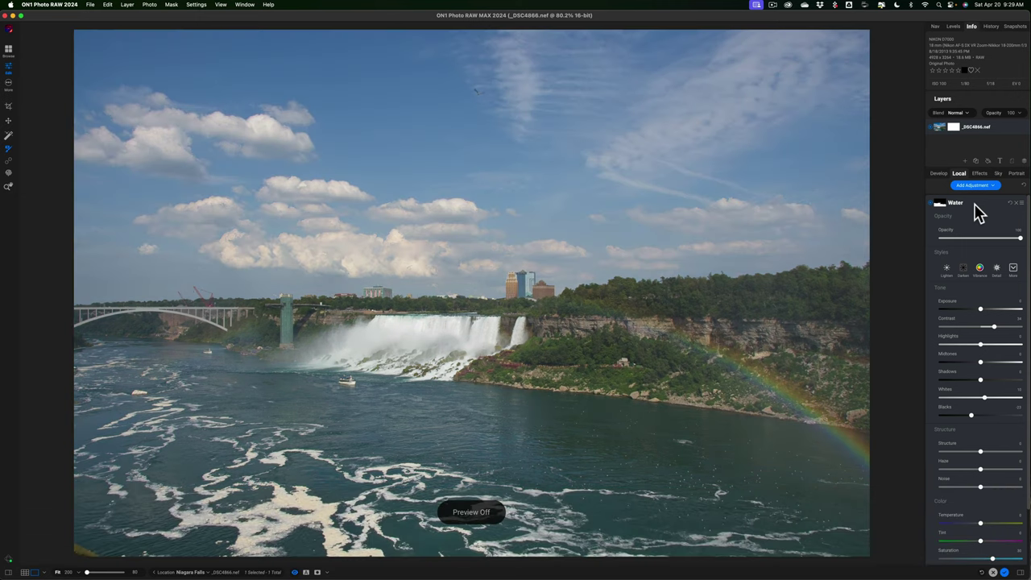
{"action": "key", "text": "backslash"}
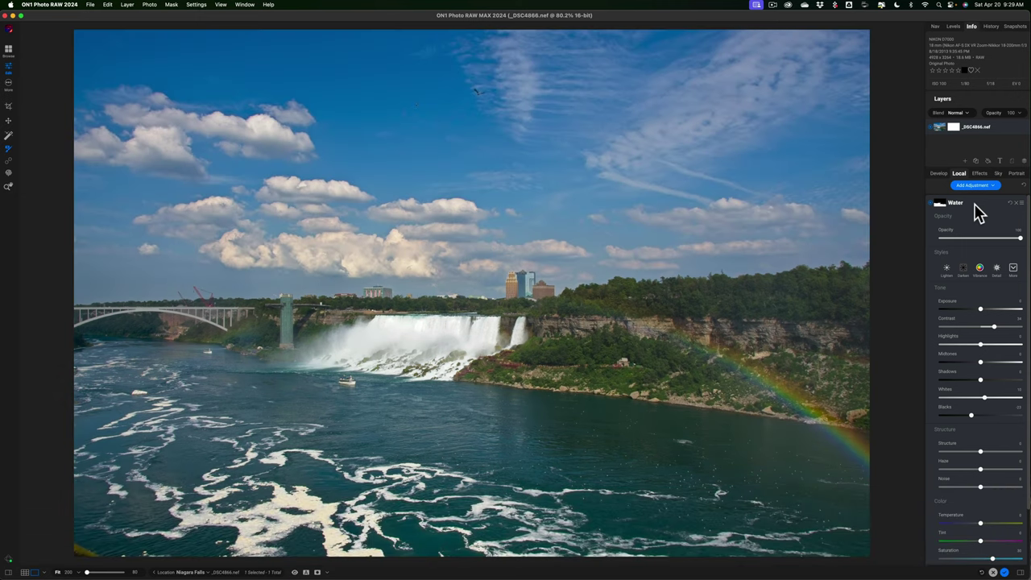
{"action": "key", "text": "backslash"}
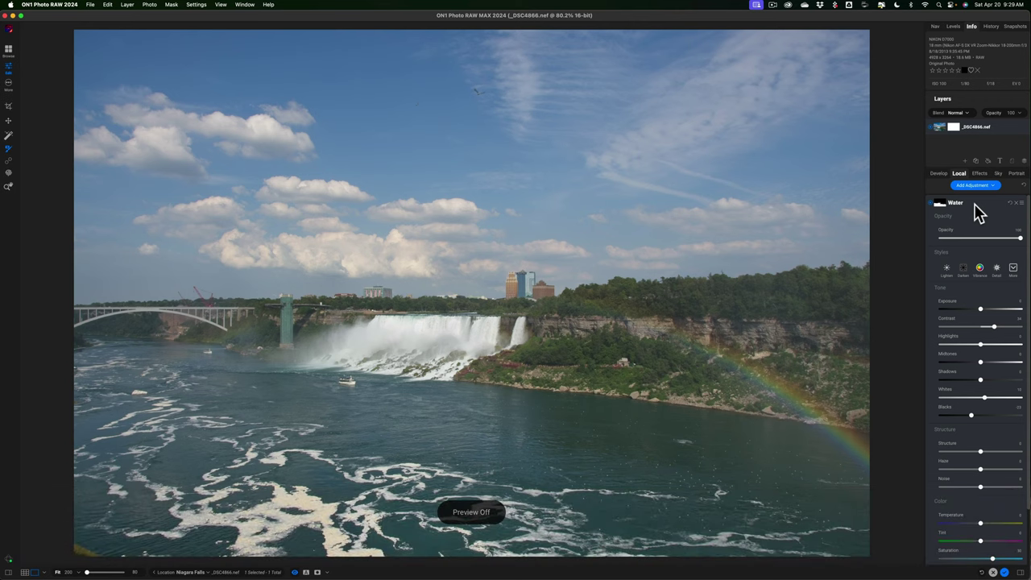
{"action": "key", "text": "backslash"}
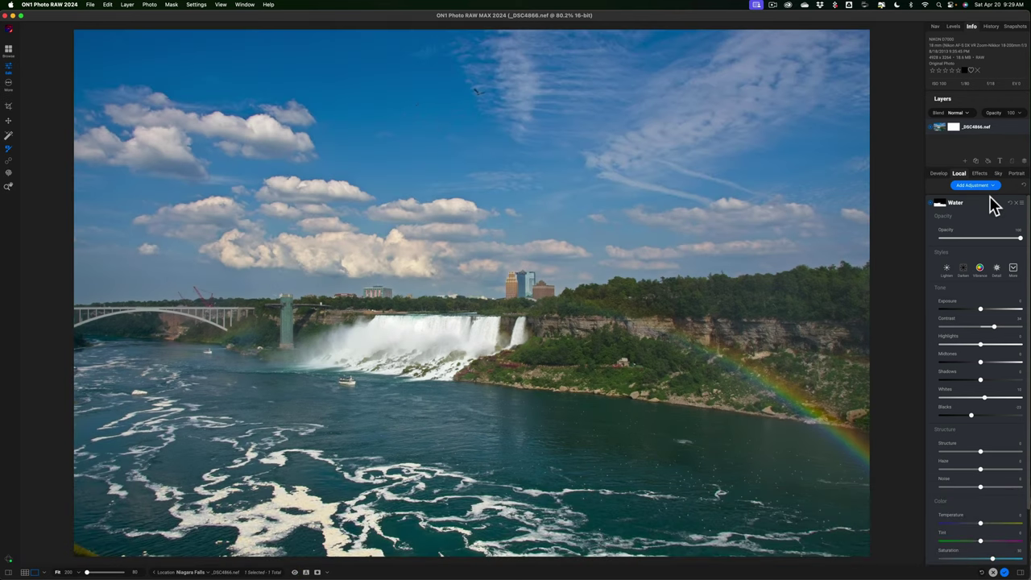
- Add a Dynamic Contrast effect filter applied with a mask to the Sky region
{"action": "left_click", "coordinate": [990, 197]}
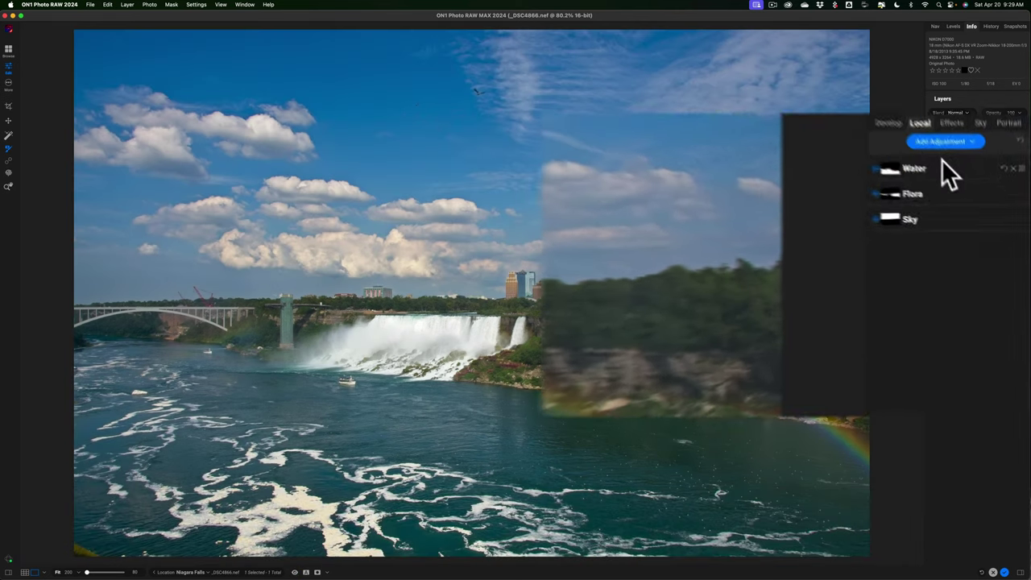
{"action": "left_click", "coordinate": [918, 78]}
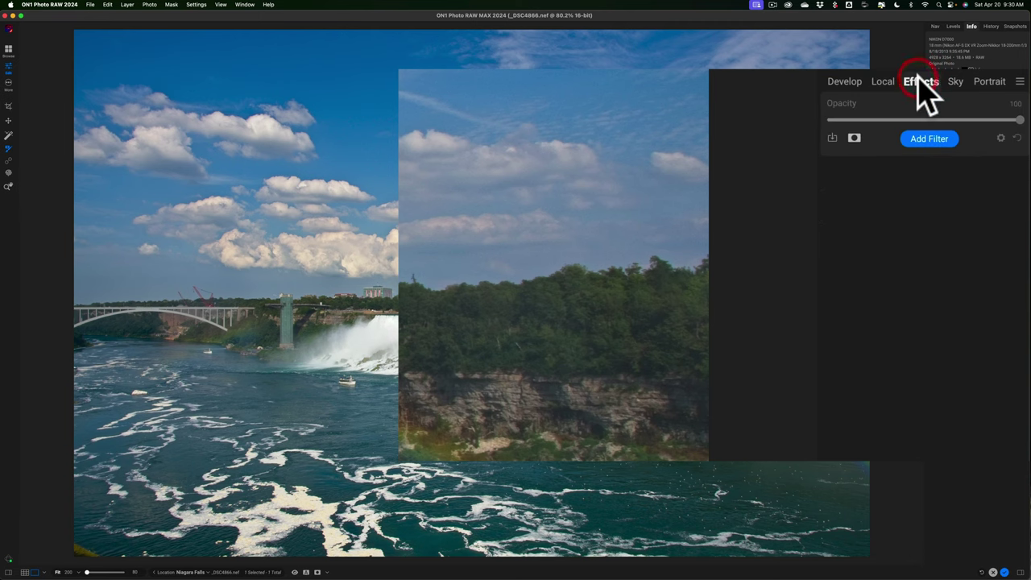
{"action": "left_click", "coordinate": [928, 141]}
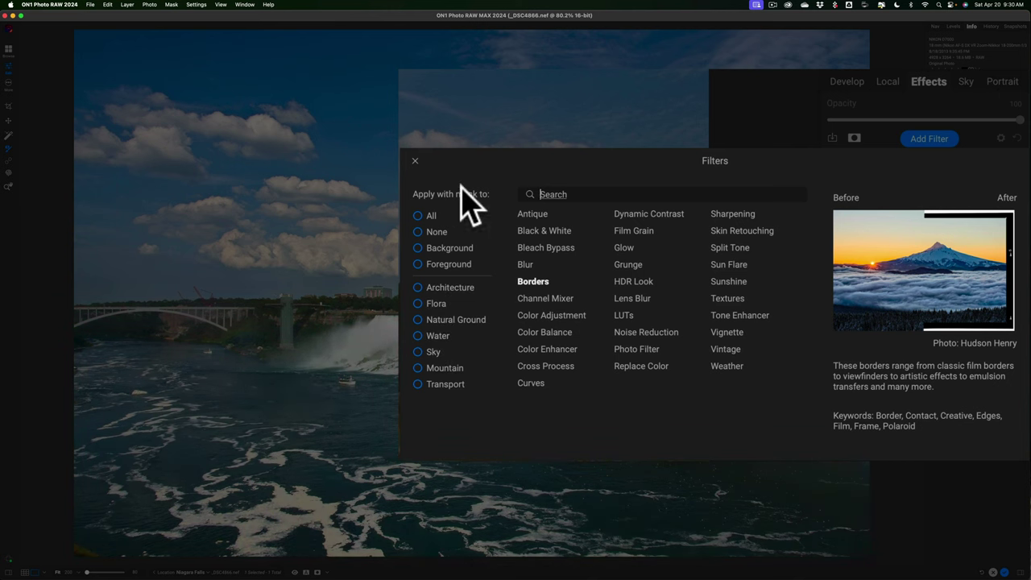
{"action": "left_click", "coordinate": [416, 352]}
{"action": "left_click", "coordinate": [649, 215]}
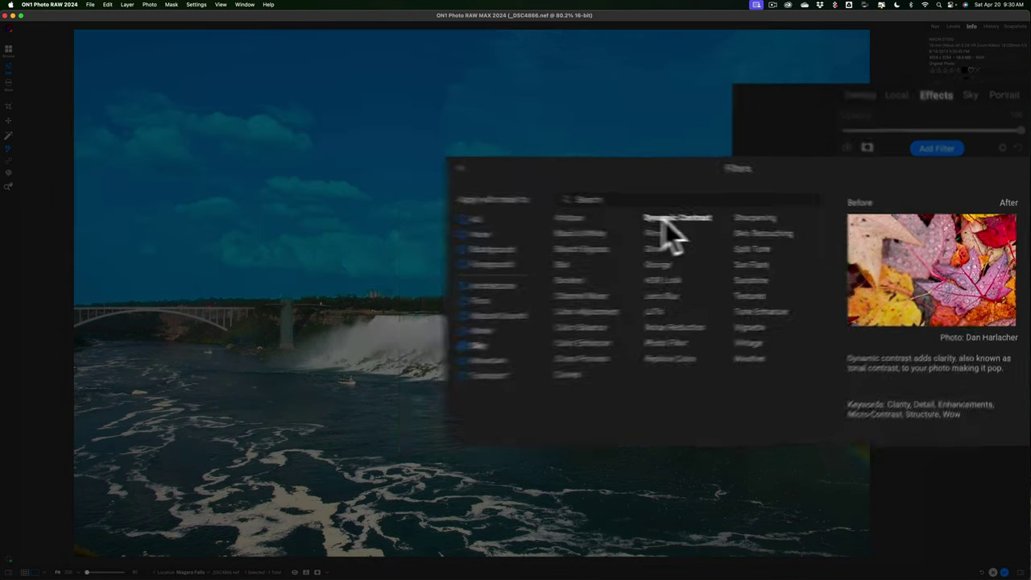
- Set the sky Dynamic Contrast filter's Small amount to 0, Medium to 11 and Large to 28
{"action": "left_click", "coordinate": [833, 240]}
{"action": "left_click_drag", "start_coordinate": [944, 311], "coordinate": [956, 310]}
{"action": "left_click", "coordinate": [946, 274]}
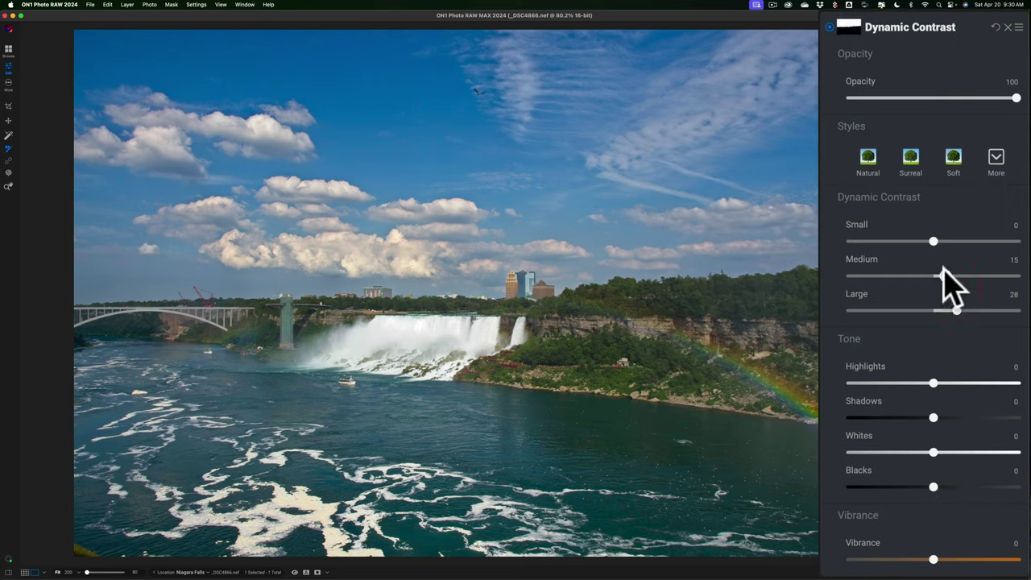
{"action": "left_click_drag", "start_coordinate": [940, 274], "coordinate": [936, 275]}
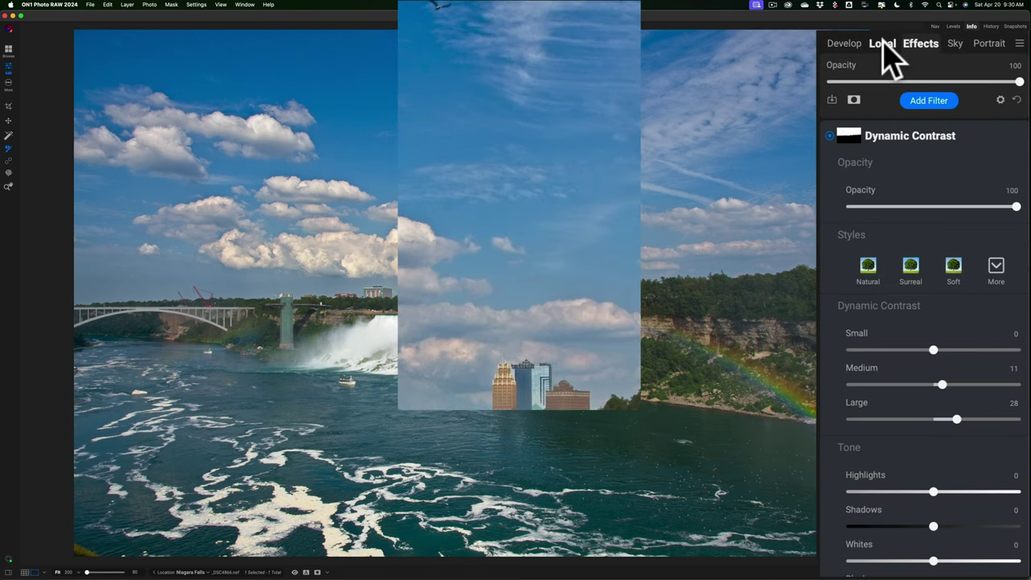
- Copy the mask of the Flora local adjustment
{"action": "left_click", "coordinate": [882, 45]}
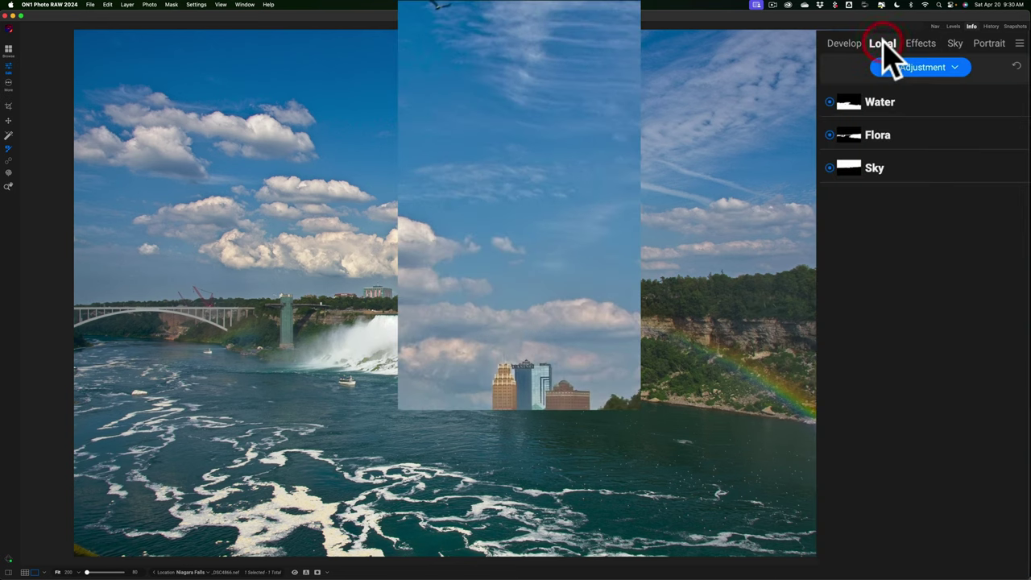
{"action": "left_click", "coordinate": [926, 135]}
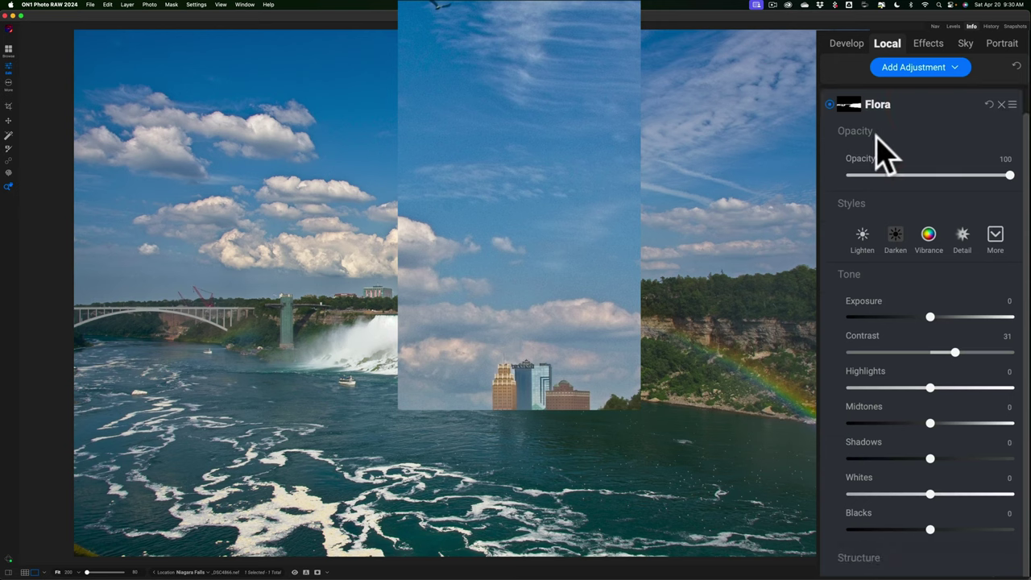
{"action": "double_click", "coordinate": [846, 107]}
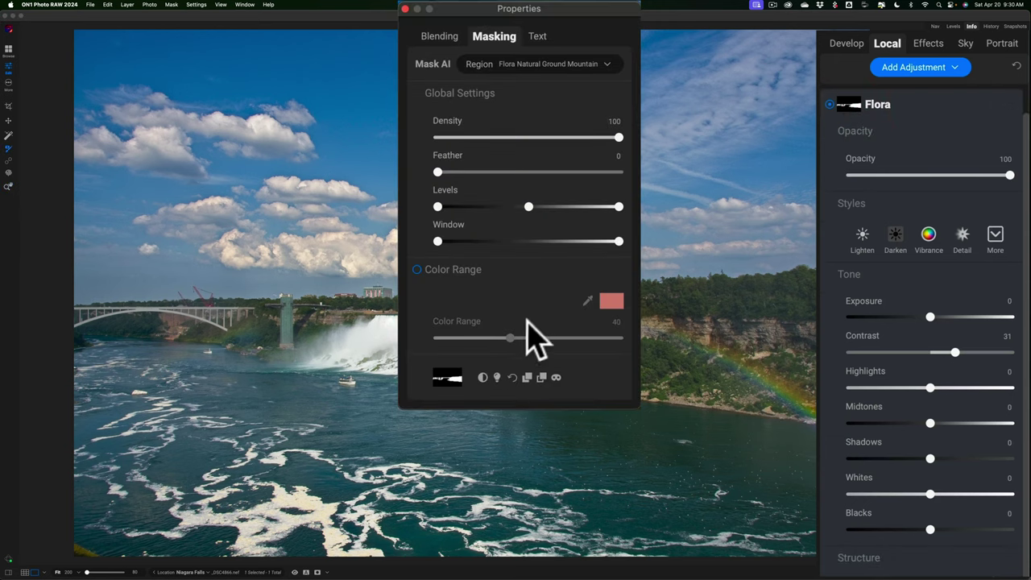
{"action": "left_click", "coordinate": [528, 377]}
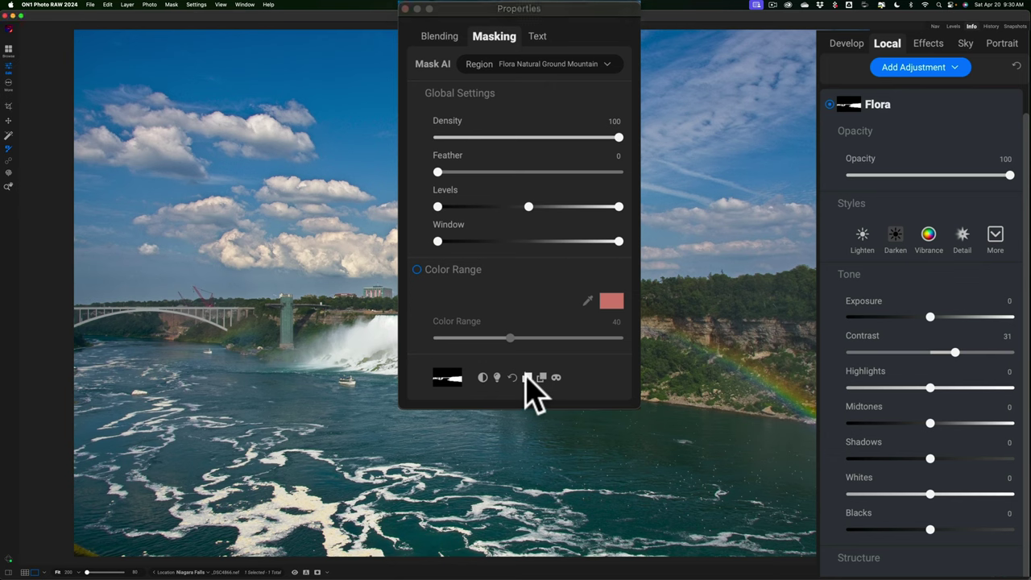
{"action": "left_click", "coordinate": [406, 9]}
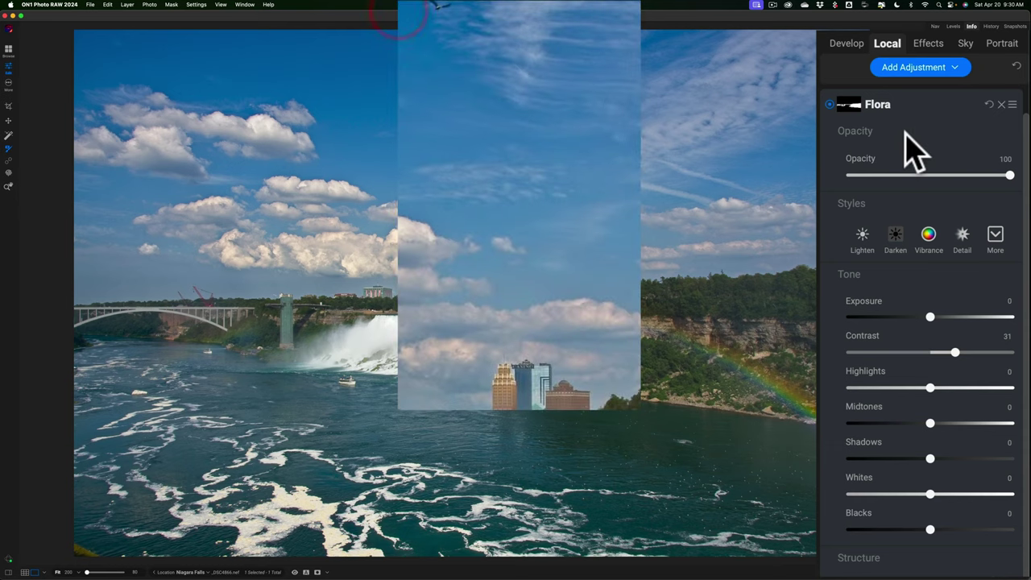
- Add a second Dynamic Contrast effect filter and paste the copied Flora mask into it
{"action": "left_click", "coordinate": [975, 175]}
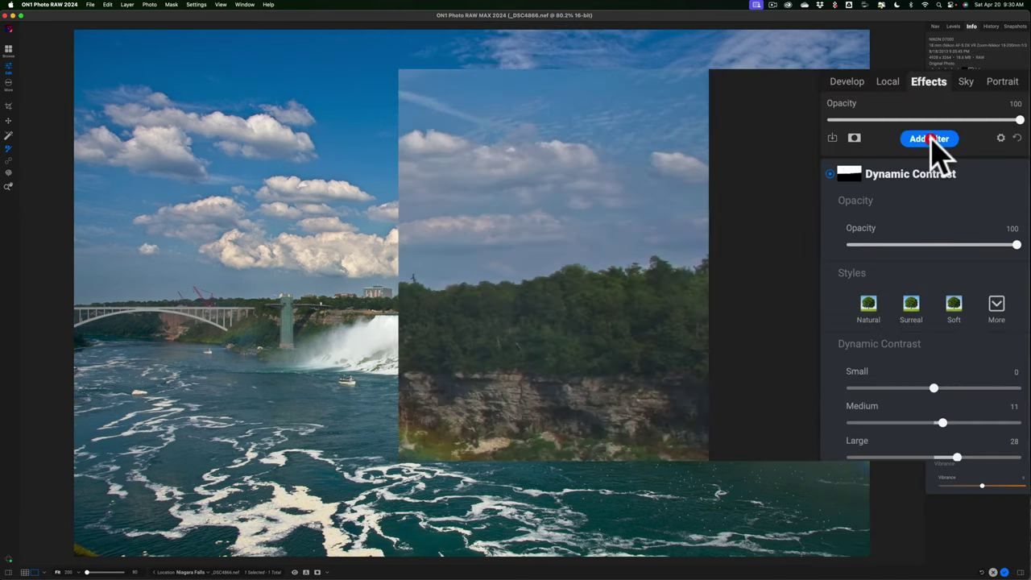
{"action": "left_click", "coordinate": [978, 200]}
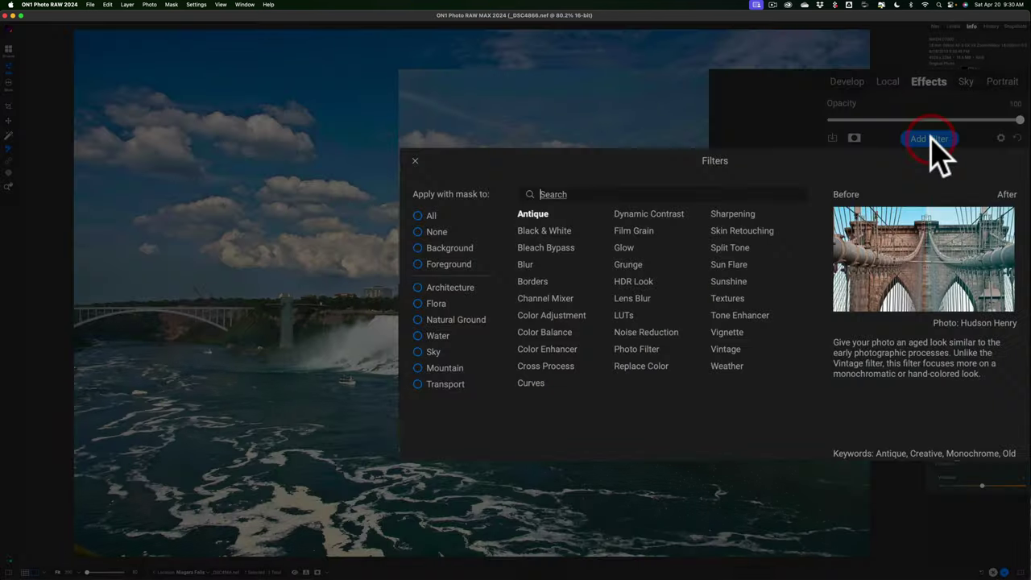
{"action": "left_click", "coordinate": [663, 213]}
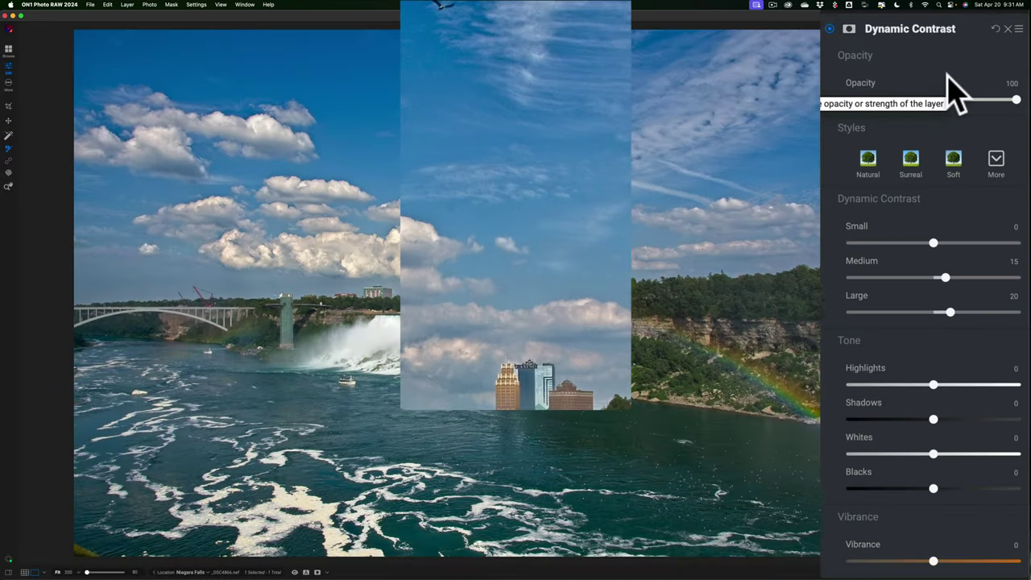
{"action": "left_click", "coordinate": [848, 30]}
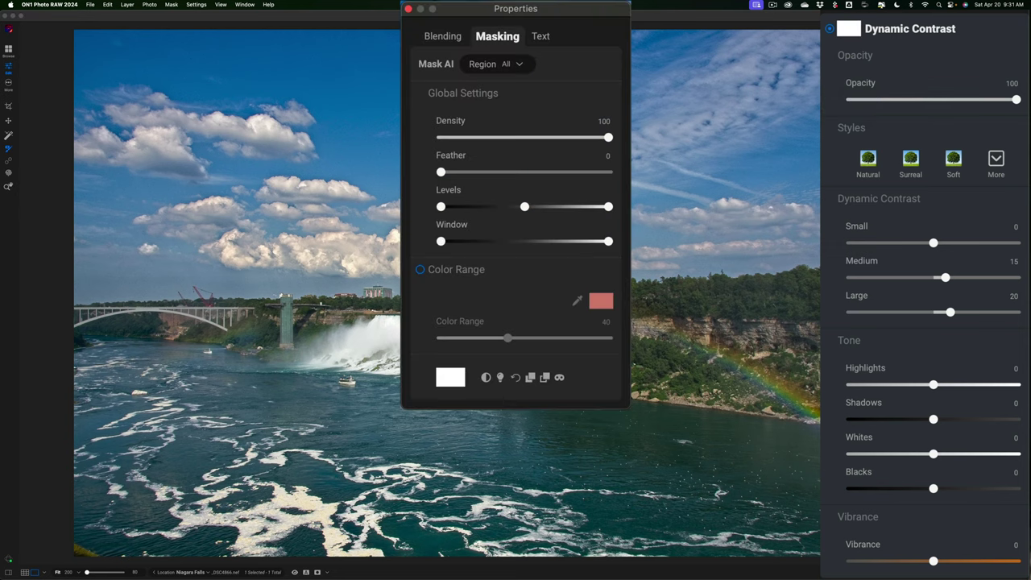
{"action": "left_click", "coordinate": [544, 377]}
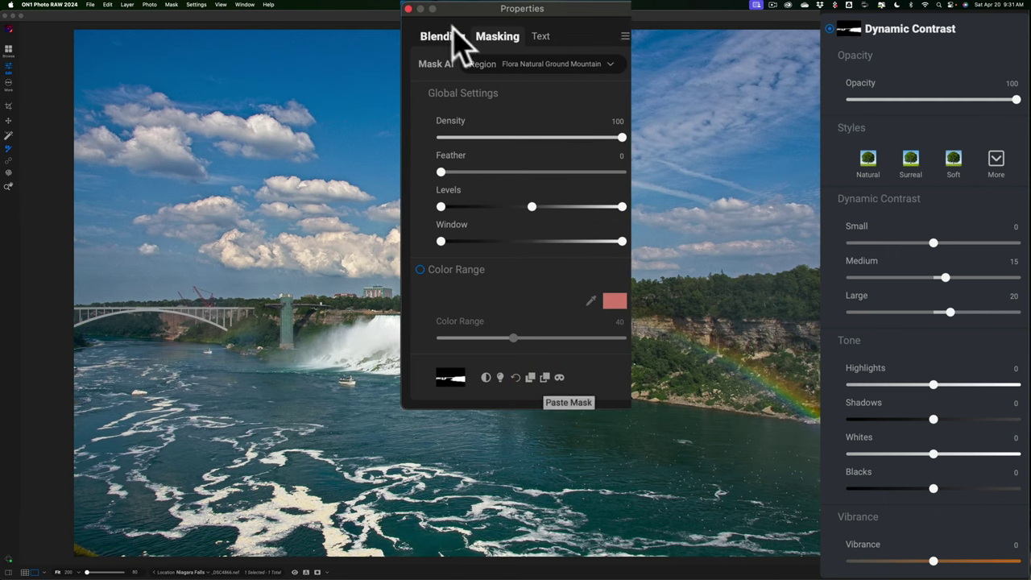
{"action": "left_click", "coordinate": [409, 9]}
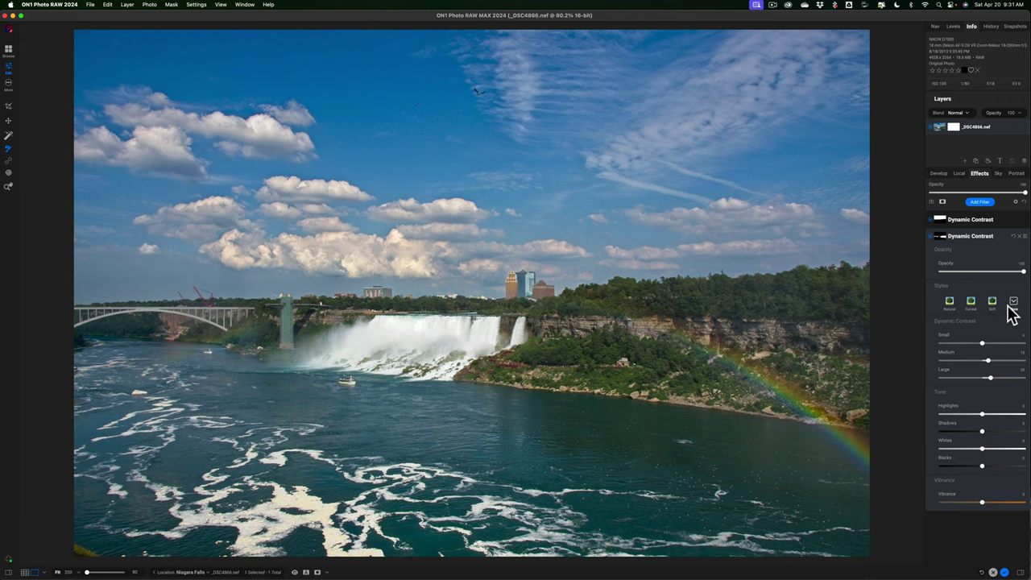
- Raise the land Dynamic Contrast filter's Small amount and Vibrance slightly, and compare the photo with the preview off and on
{"action": "mouse_move", "coordinate": [982, 343]}
{"action": "left_mouse_down"}
{"action": "mouse_move", "coordinate": [1030, 352]}
{"action": "mouse_move", "coordinate": [937, 346]}
{"action": "mouse_move", "coordinate": [1010, 349]}
{"action": "mouse_move", "coordinate": [990, 350]}
{"action": "left_mouse_up"}
{"action": "left_click_drag", "start_coordinate": [982, 502], "coordinate": [993, 501]}
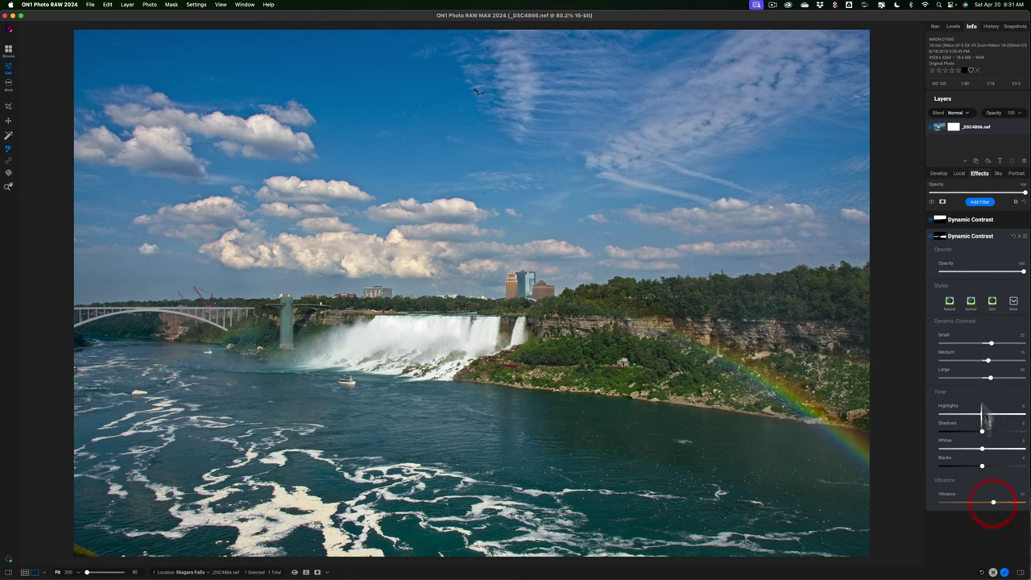
{"action": "left_click", "coordinate": [999, 241]}
{"action": "key", "text": "backslash"}
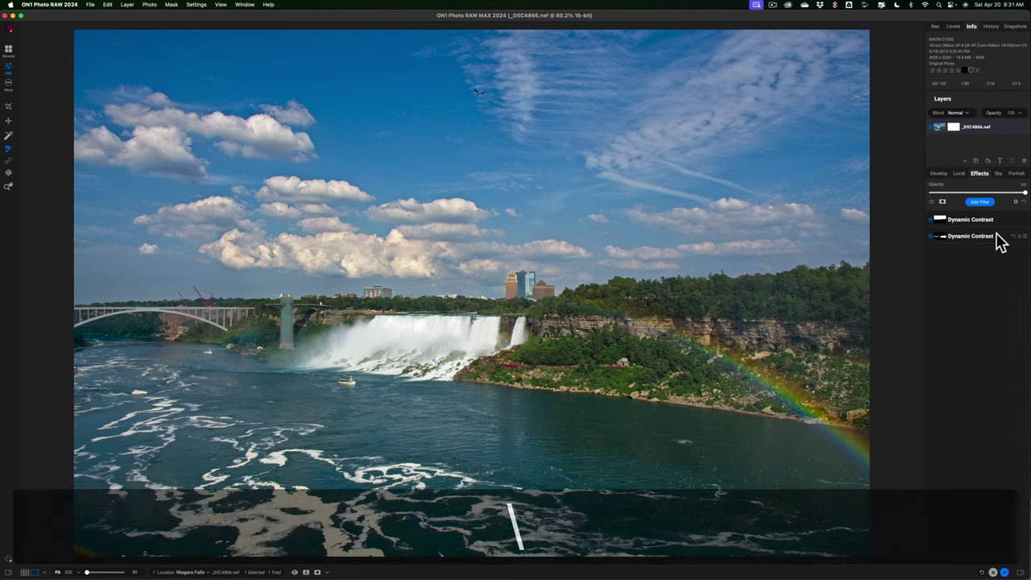
{"action": "key", "text": "backslash"}
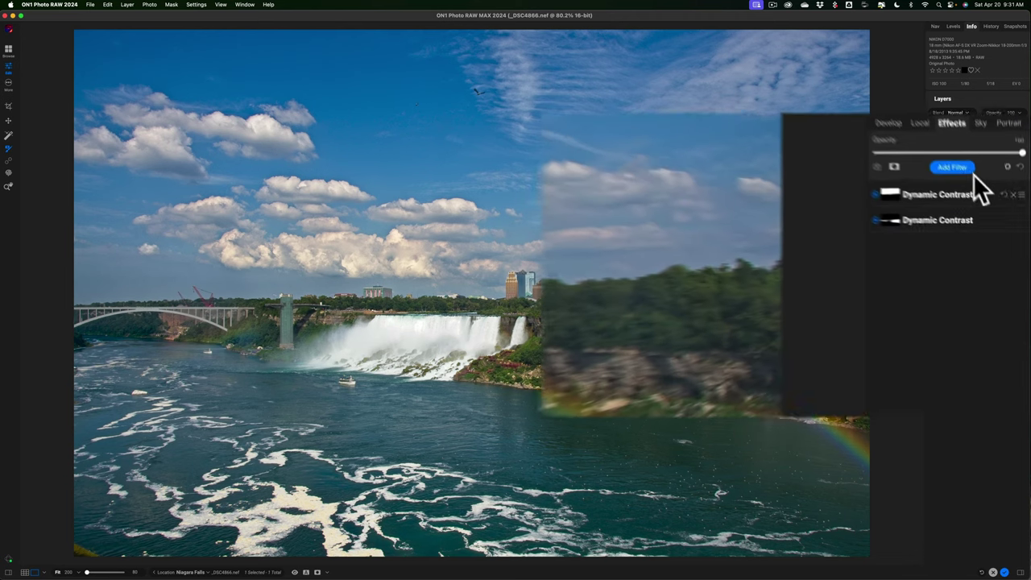
- Add a Vignette effect filter to the whole photo and apply its Big Softy style
{"action": "left_click", "coordinate": [980, 201]}
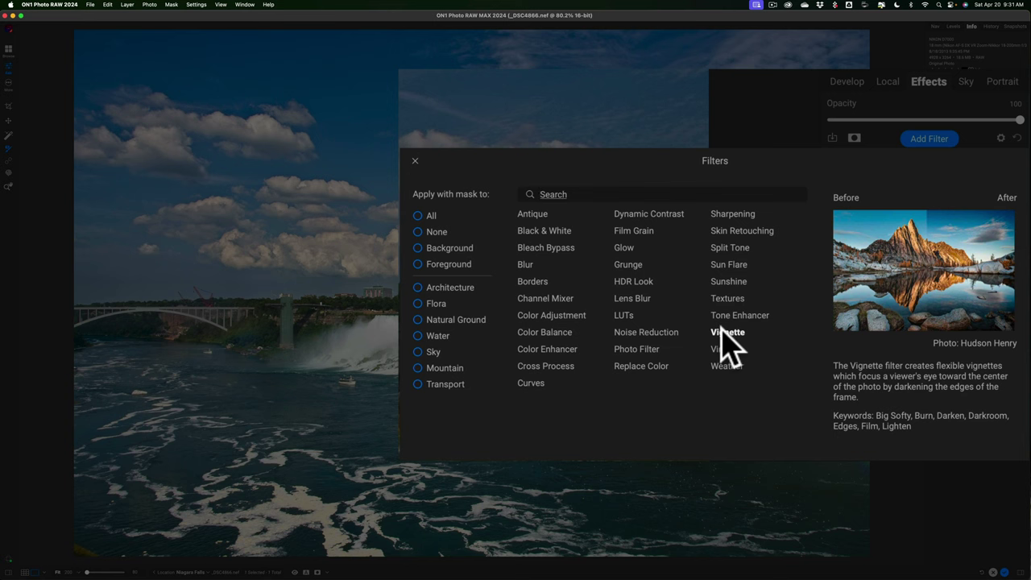
{"action": "left_click", "coordinate": [749, 332]}
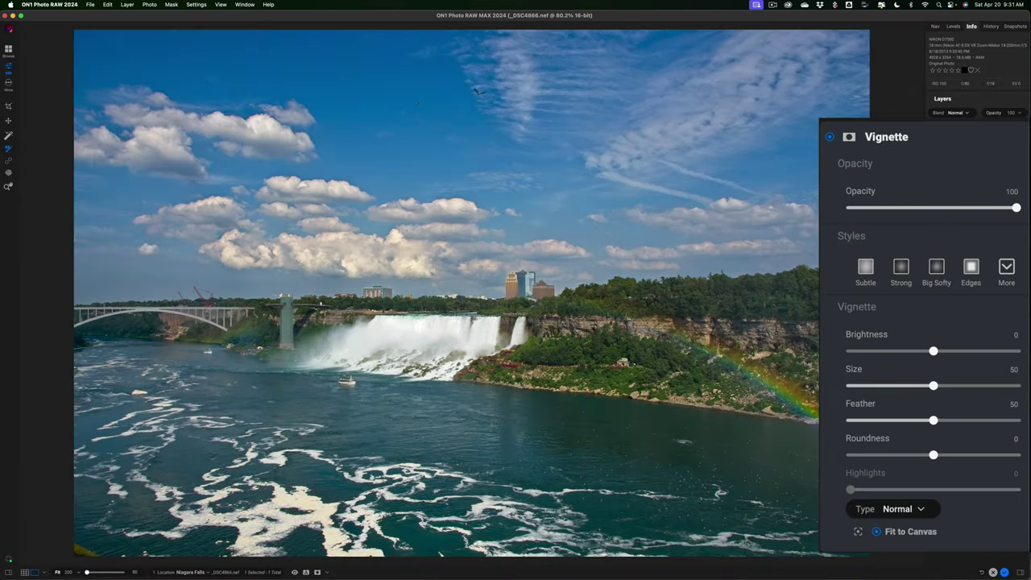
{"action": "left_click", "coordinate": [933, 278]}
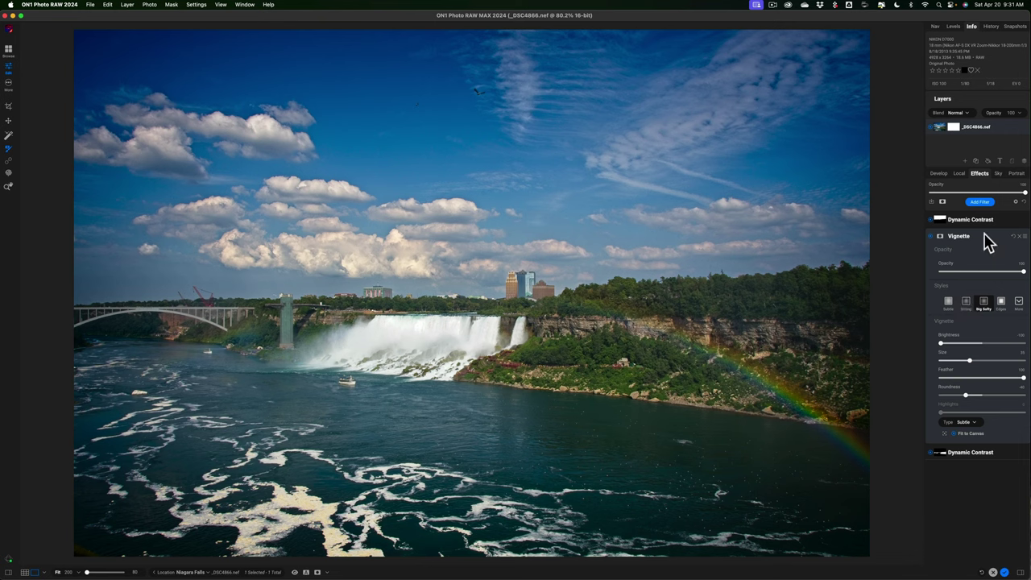
{"action": "left_click", "coordinate": [984, 236]}
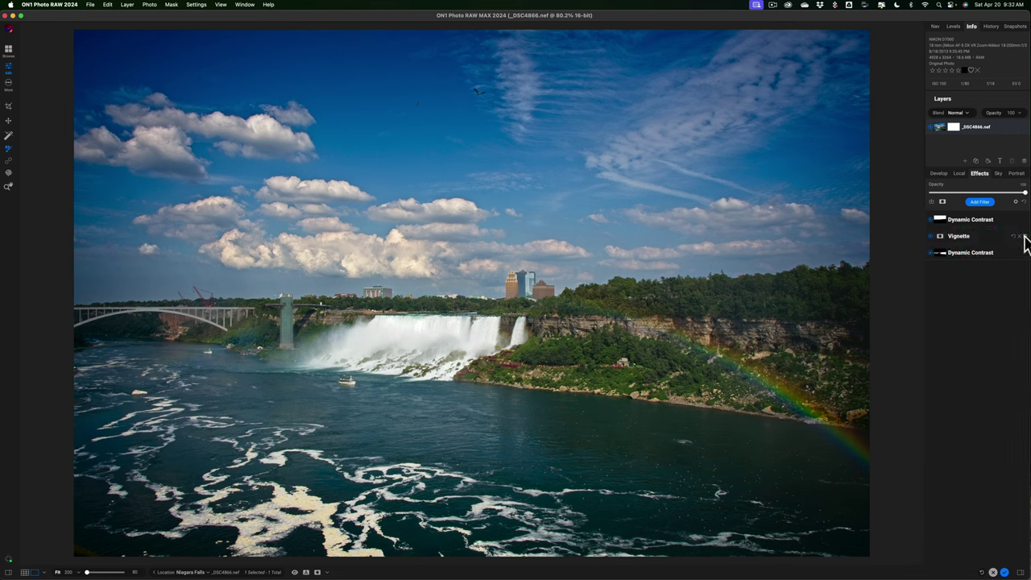
- Move the Vignette filter above both Dynamic Contrast filters in the filter stack and collapse its settings
{"action": "left_click", "coordinate": [985, 233]}
{"action": "left_click_drag", "start_coordinate": [978, 232], "coordinate": [977, 218]}
{"action": "left_click", "coordinate": [974, 219]}
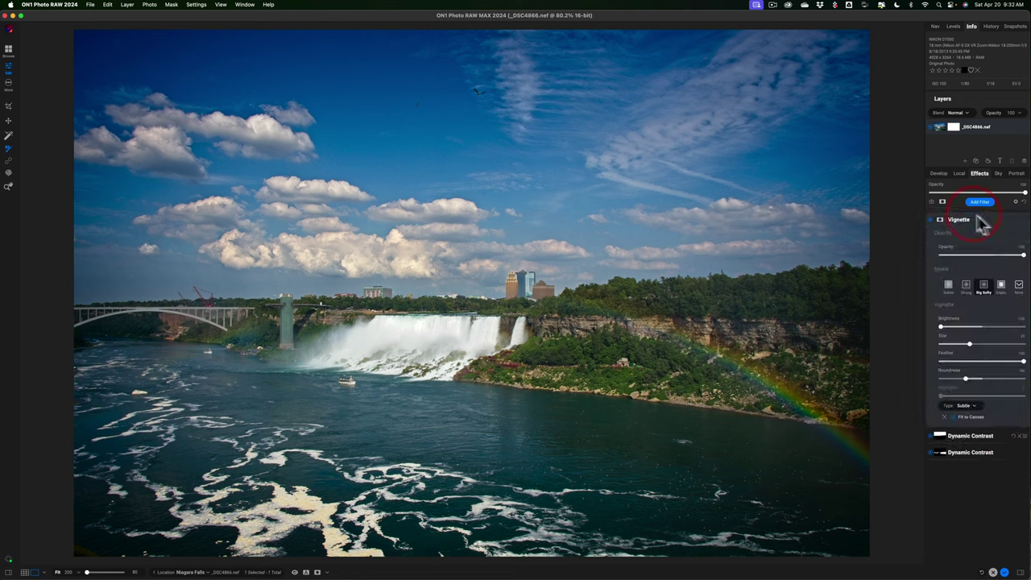
{"action": "left_click", "coordinate": [990, 222]}
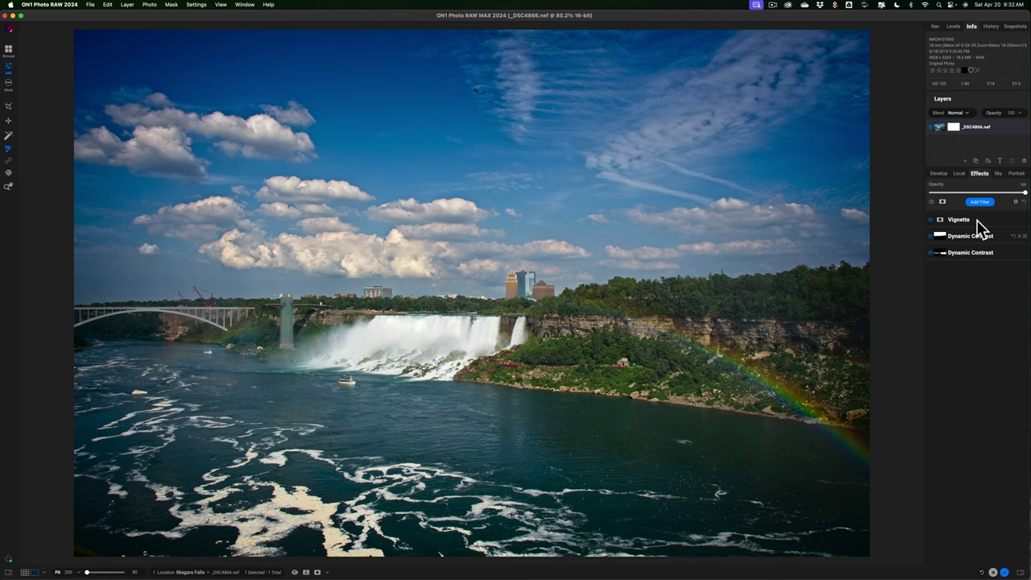
- Compare the edited waterfall photo with the original by turning the preview off and on several times
{"action": "key", "text": "backslash"}
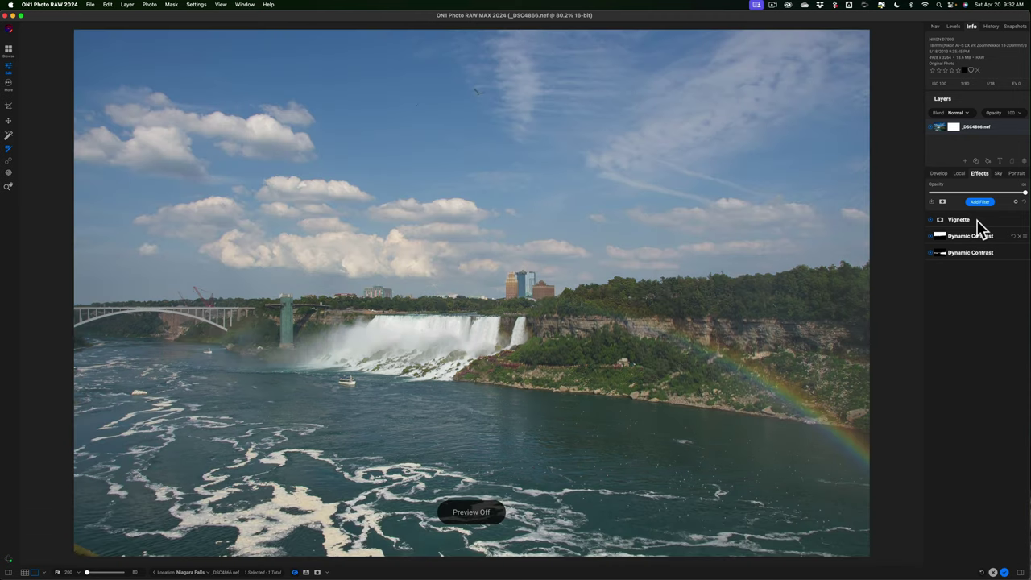
{"action": "key", "text": "backslash"}
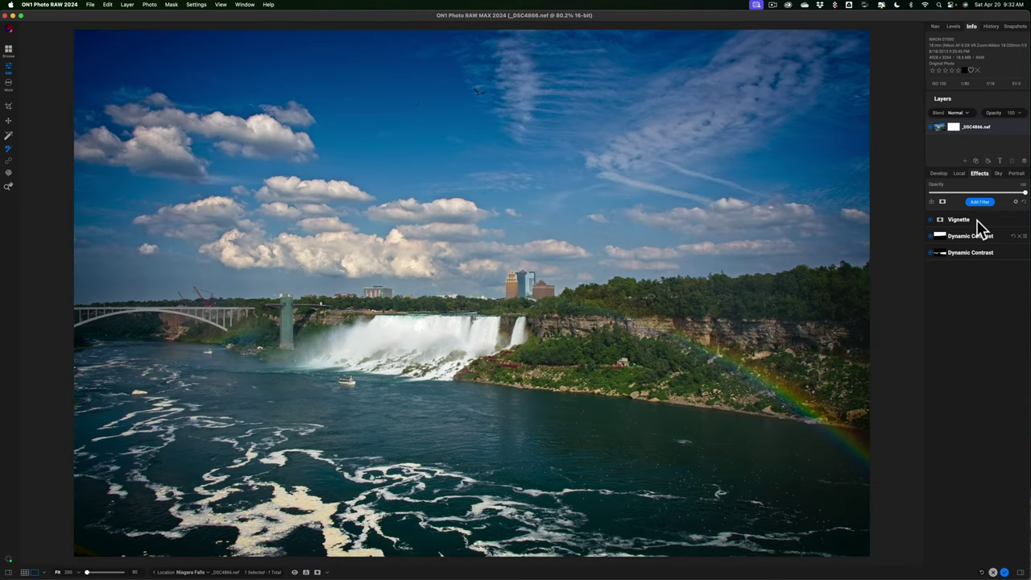
{"action": "key", "text": "backslash"}
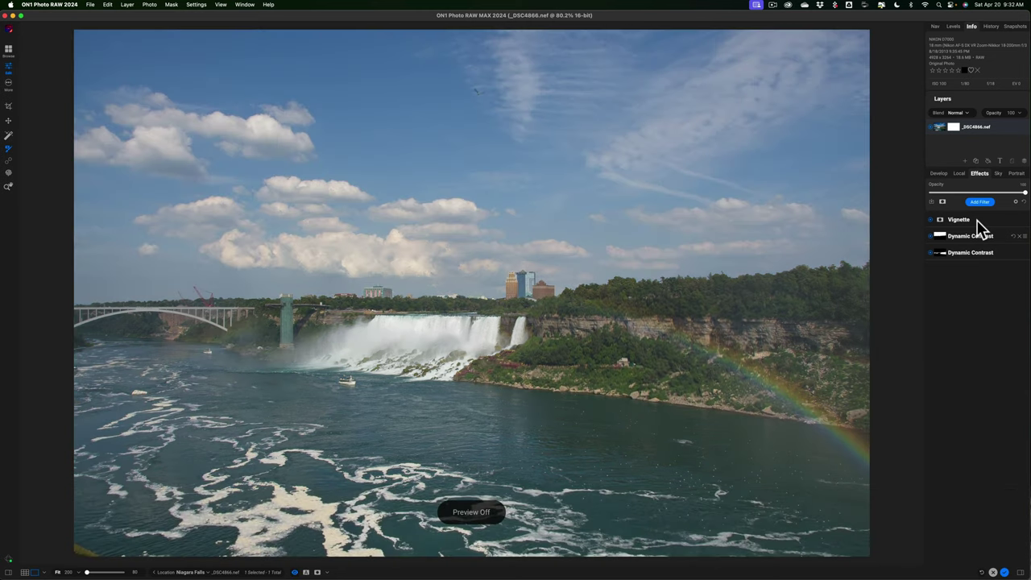
{"action": "key", "text": "backslash"}
{"action": "key", "text": "backslash"}
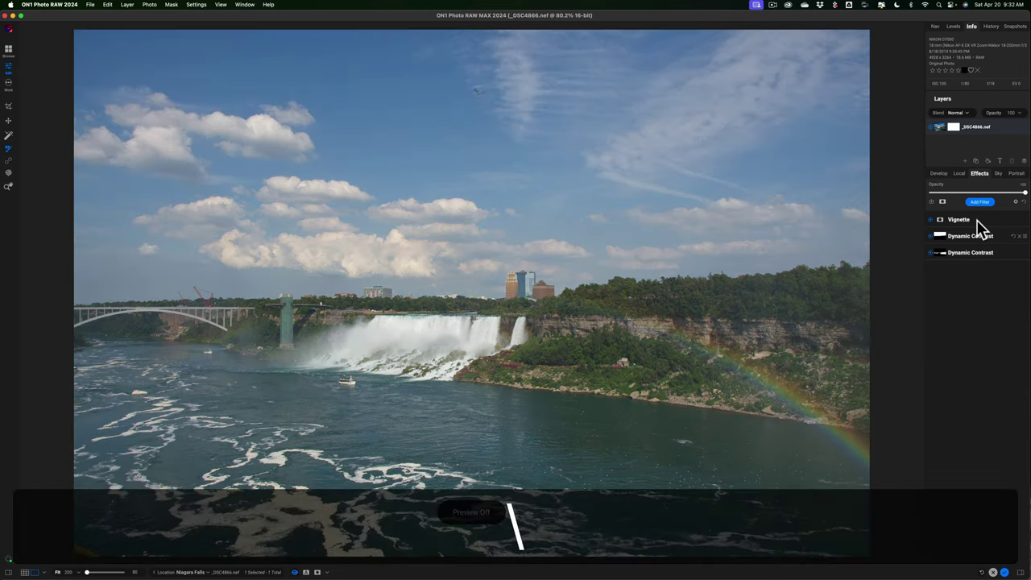
{"action": "key", "text": "backslash"}
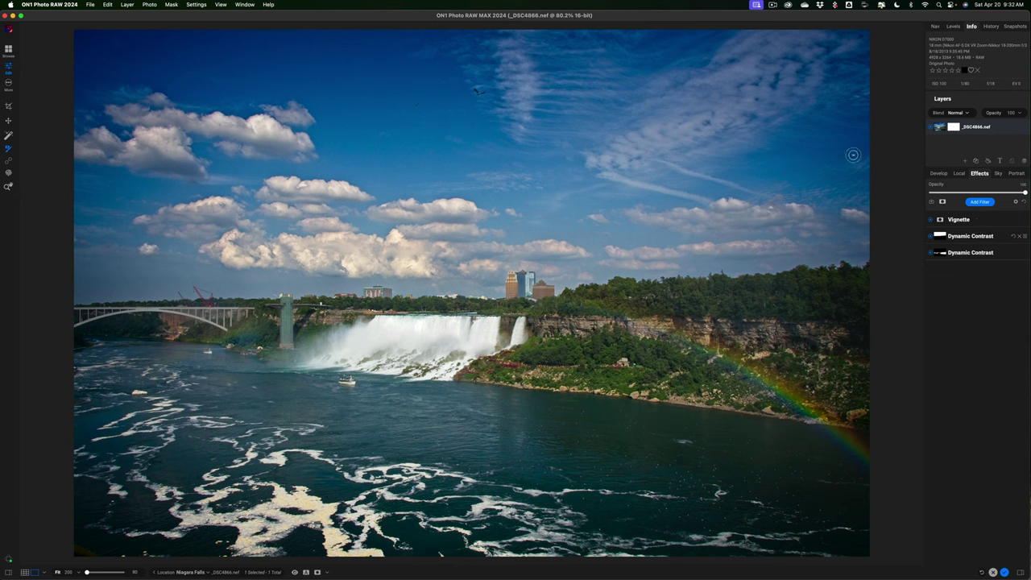
- Examine the list of masking tools available for the masking brush, from Gradient Mask to Chisel Brush and Blur Brush
{"action": "left_click", "coordinate": [12, 148]}
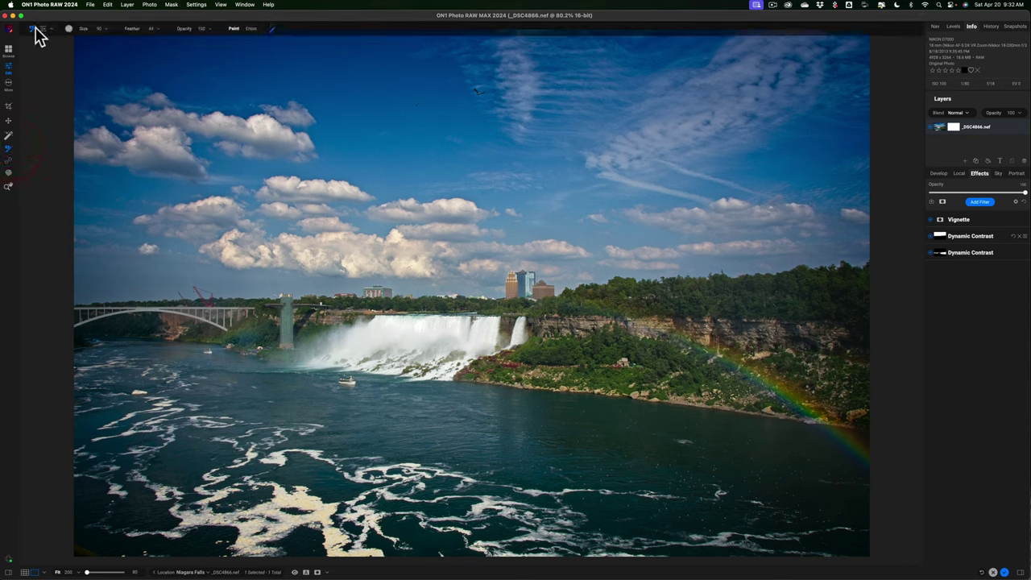
{"action": "left_click", "coordinate": [53, 27]}
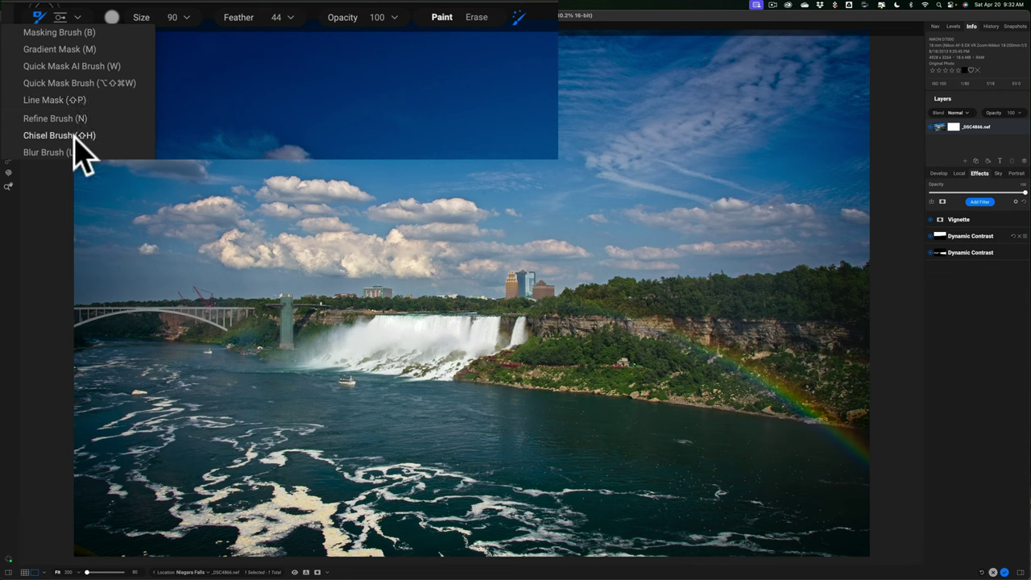
{"action": "left_click", "coordinate": [47, 133]}
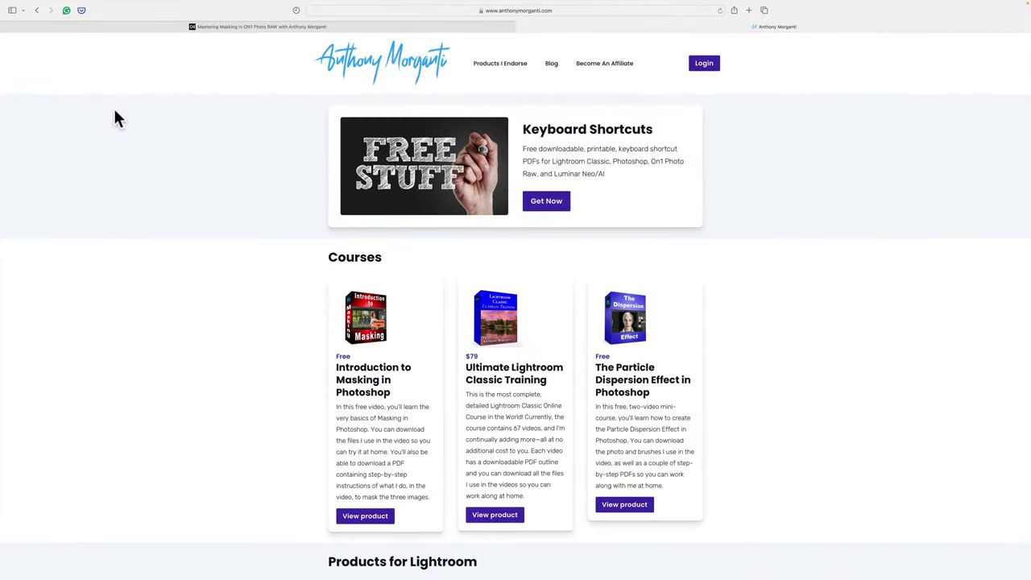
- Open the Mastering Masking in ON1 Photo RAW page in the browser and review the course outline and included content
{"action": "left_click", "coordinate": [250, 28]}
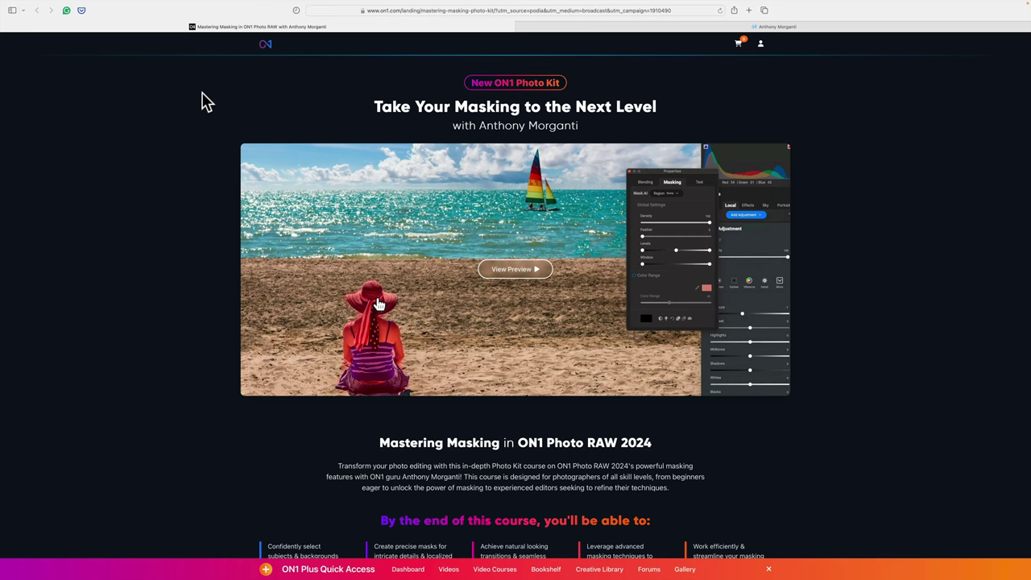
{"action": "scroll", "coordinate": [205, 101], "scroll_direction": "down", "scroll_amount": 2}
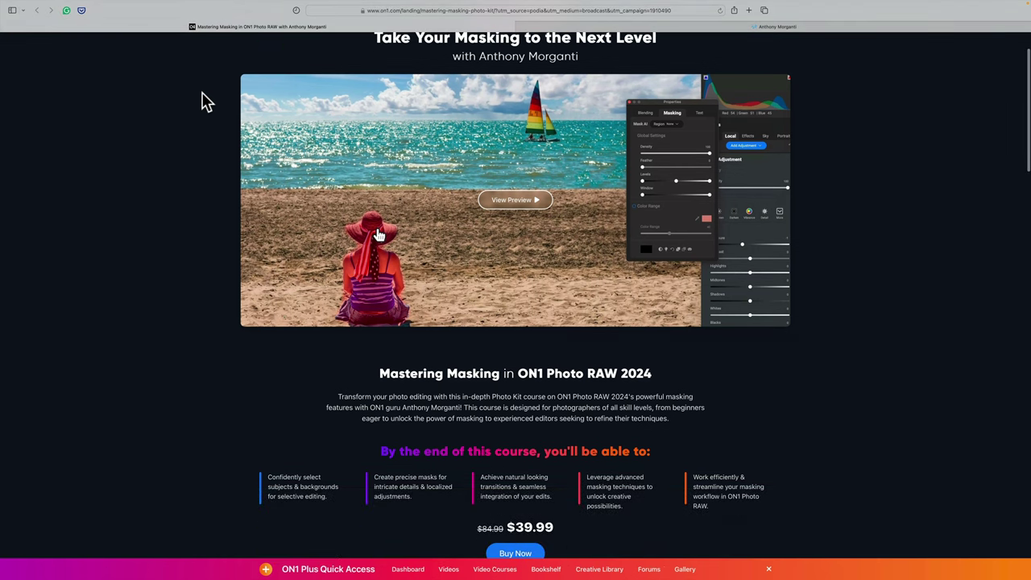
{"action": "scroll", "coordinate": [206, 101], "scroll_direction": "down", "scroll_amount": 6}
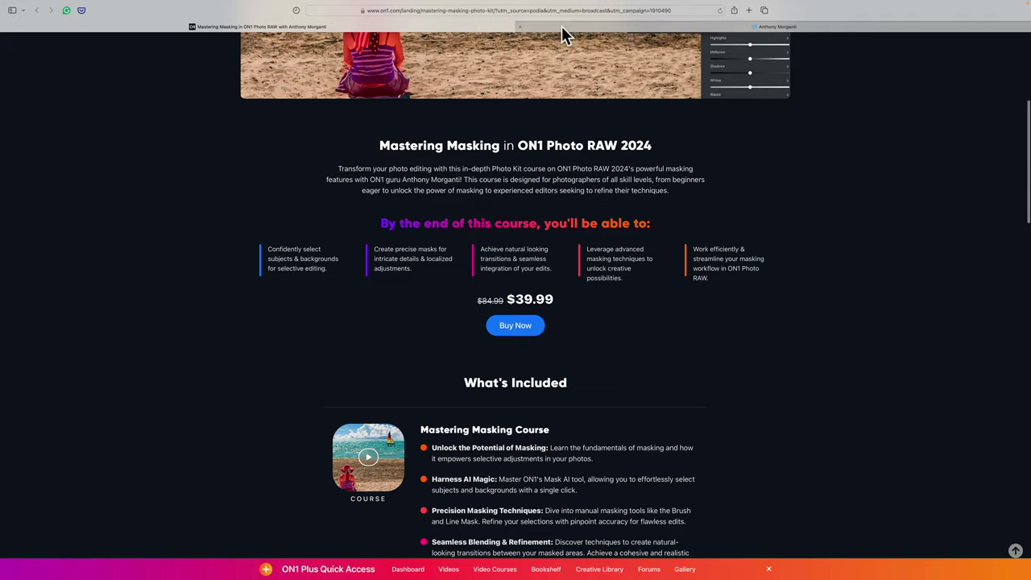
- Review the free keyboard shortcuts and Courses sections on the instructor's website, and switch back to ON1 Photo RAW
{"action": "left_click", "coordinate": [561, 26]}
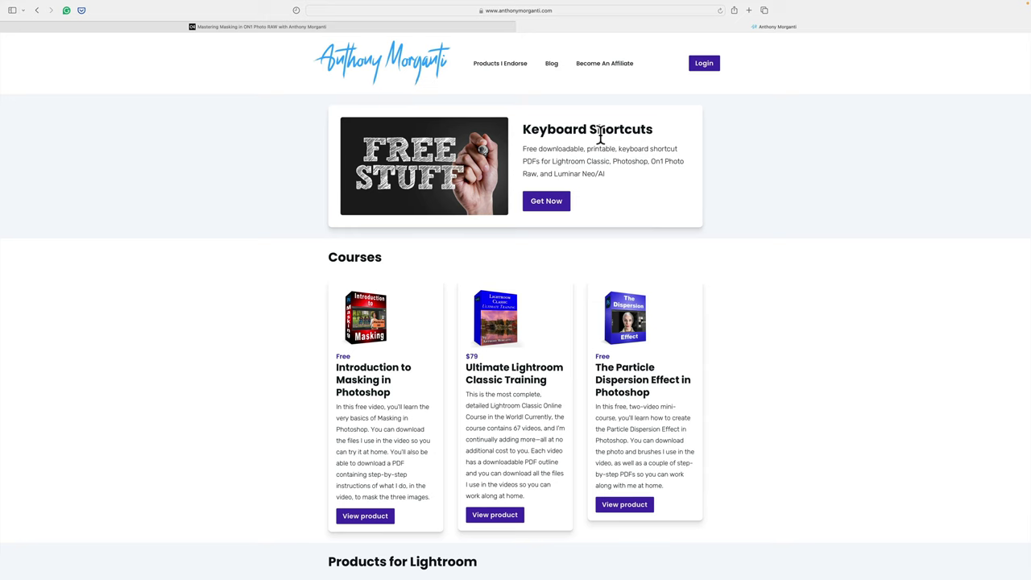
{"action": "scroll", "coordinate": [600, 135], "scroll_direction": "down", "scroll_amount": 3}
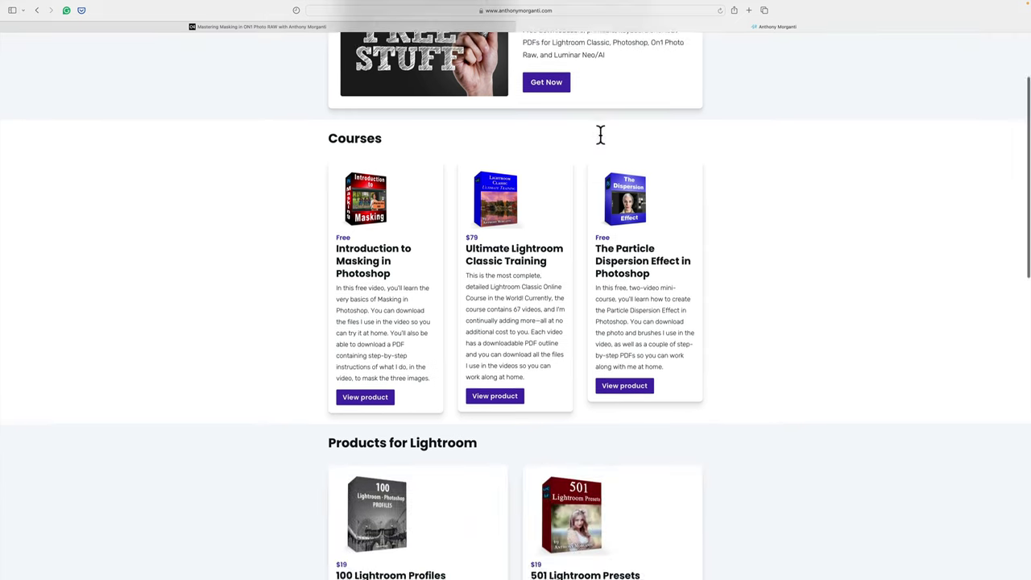
{"action": "scroll", "coordinate": [600, 134], "scroll_direction": "up", "scroll_amount": 3}
{"action": "key", "text": "ctrl+Left"}
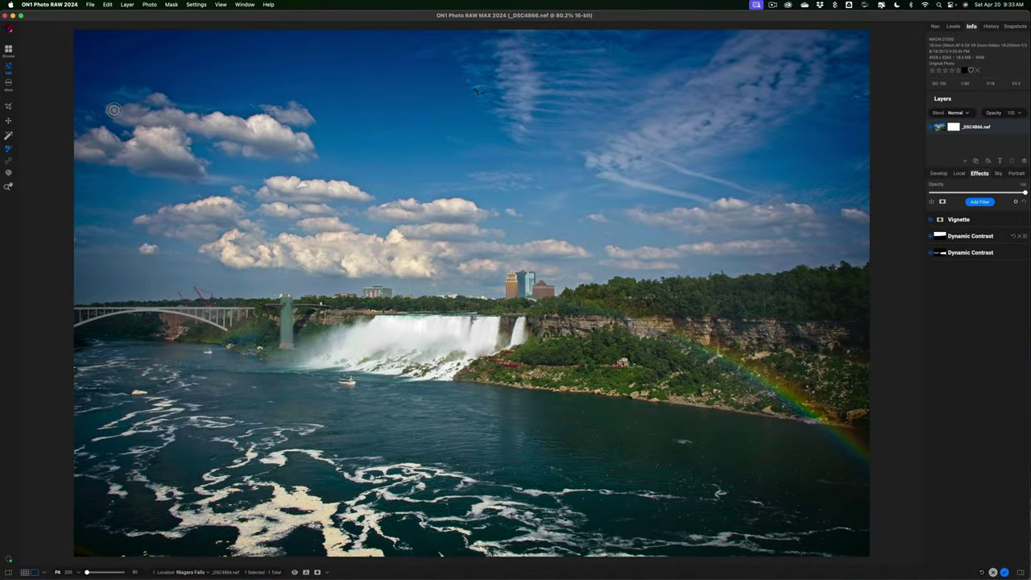